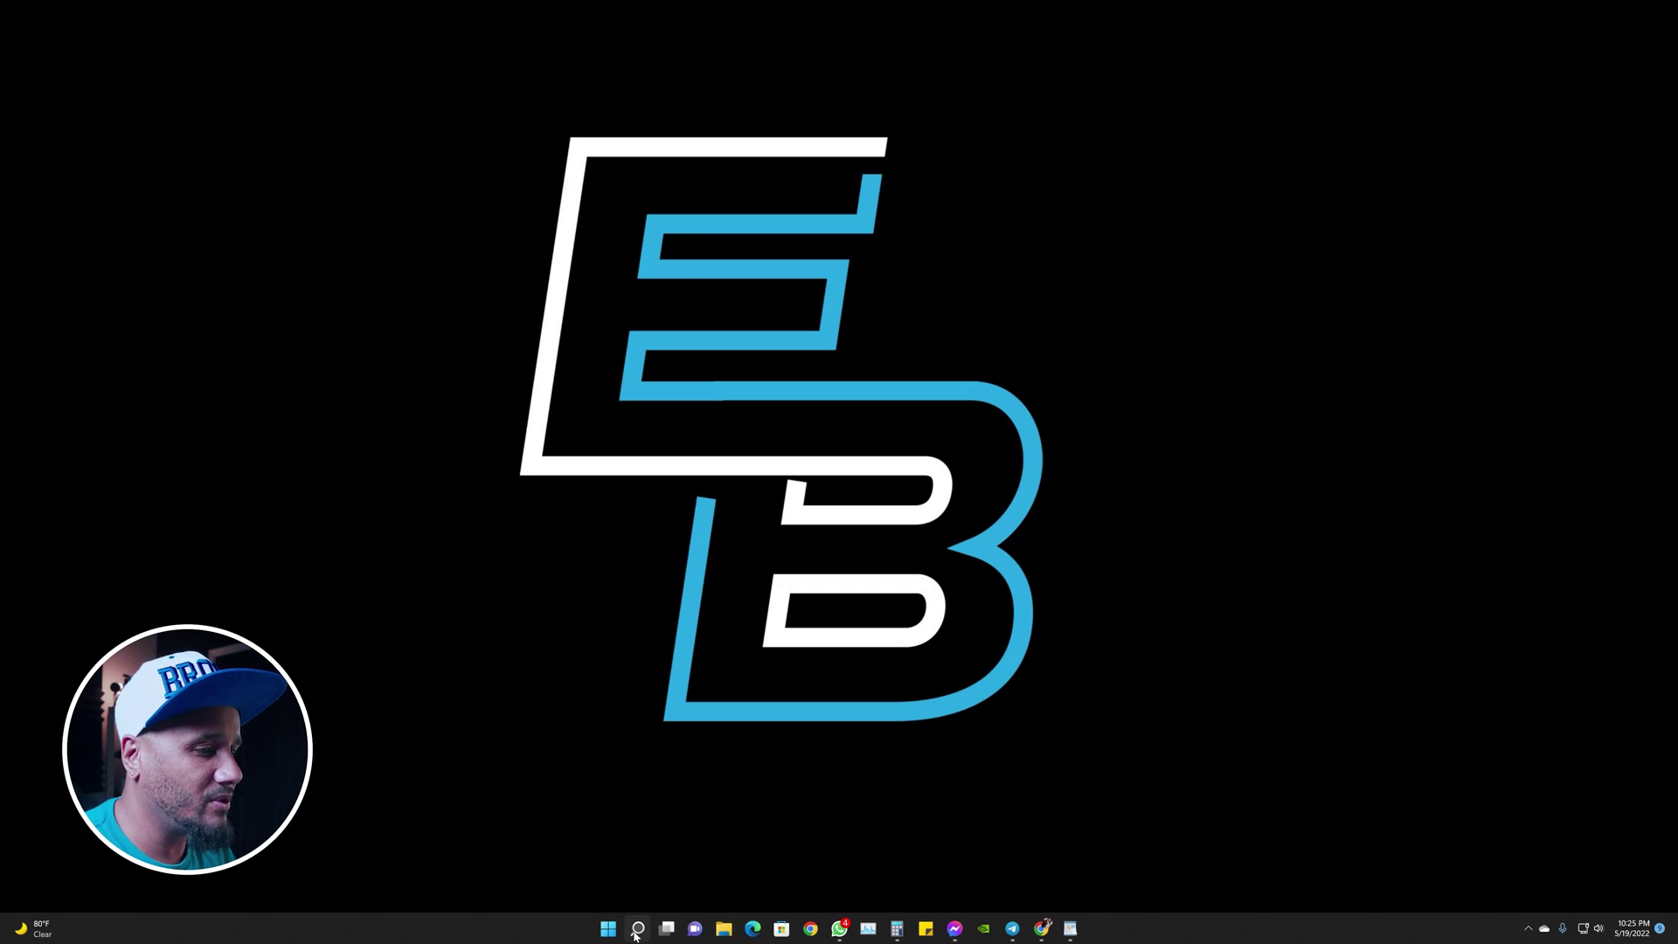
# - Launch AfterShoot from Windows Search by searching 'afters'
pyautogui.click(638, 929)
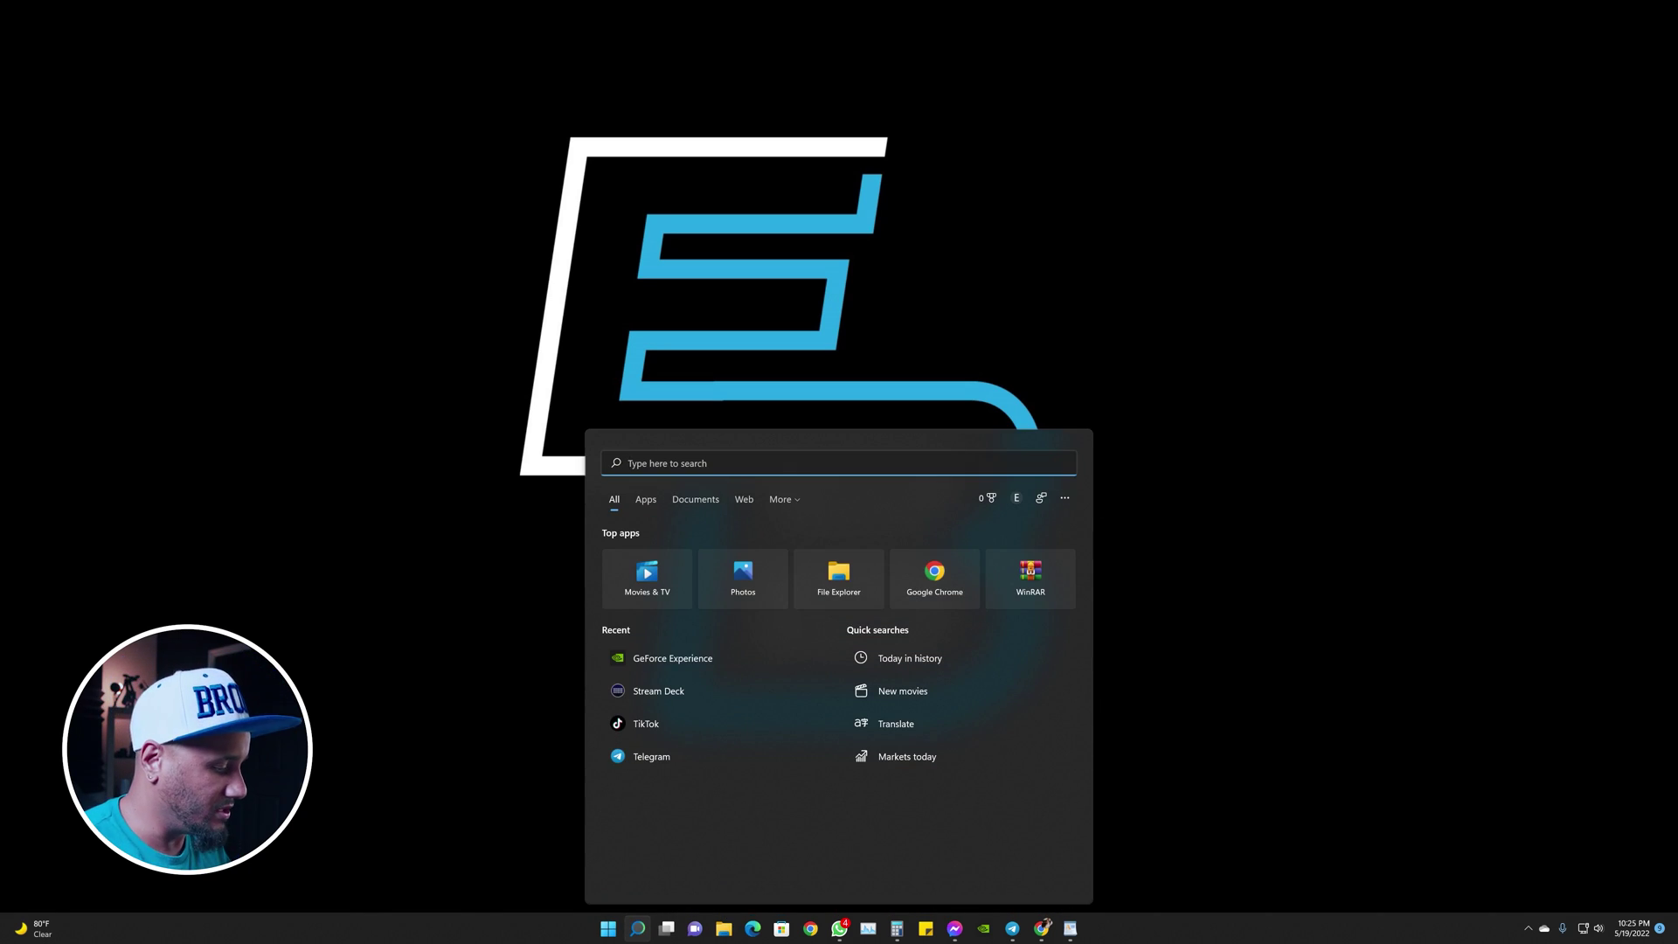
pyautogui.write('afters')
pyautogui.click(865, 663)
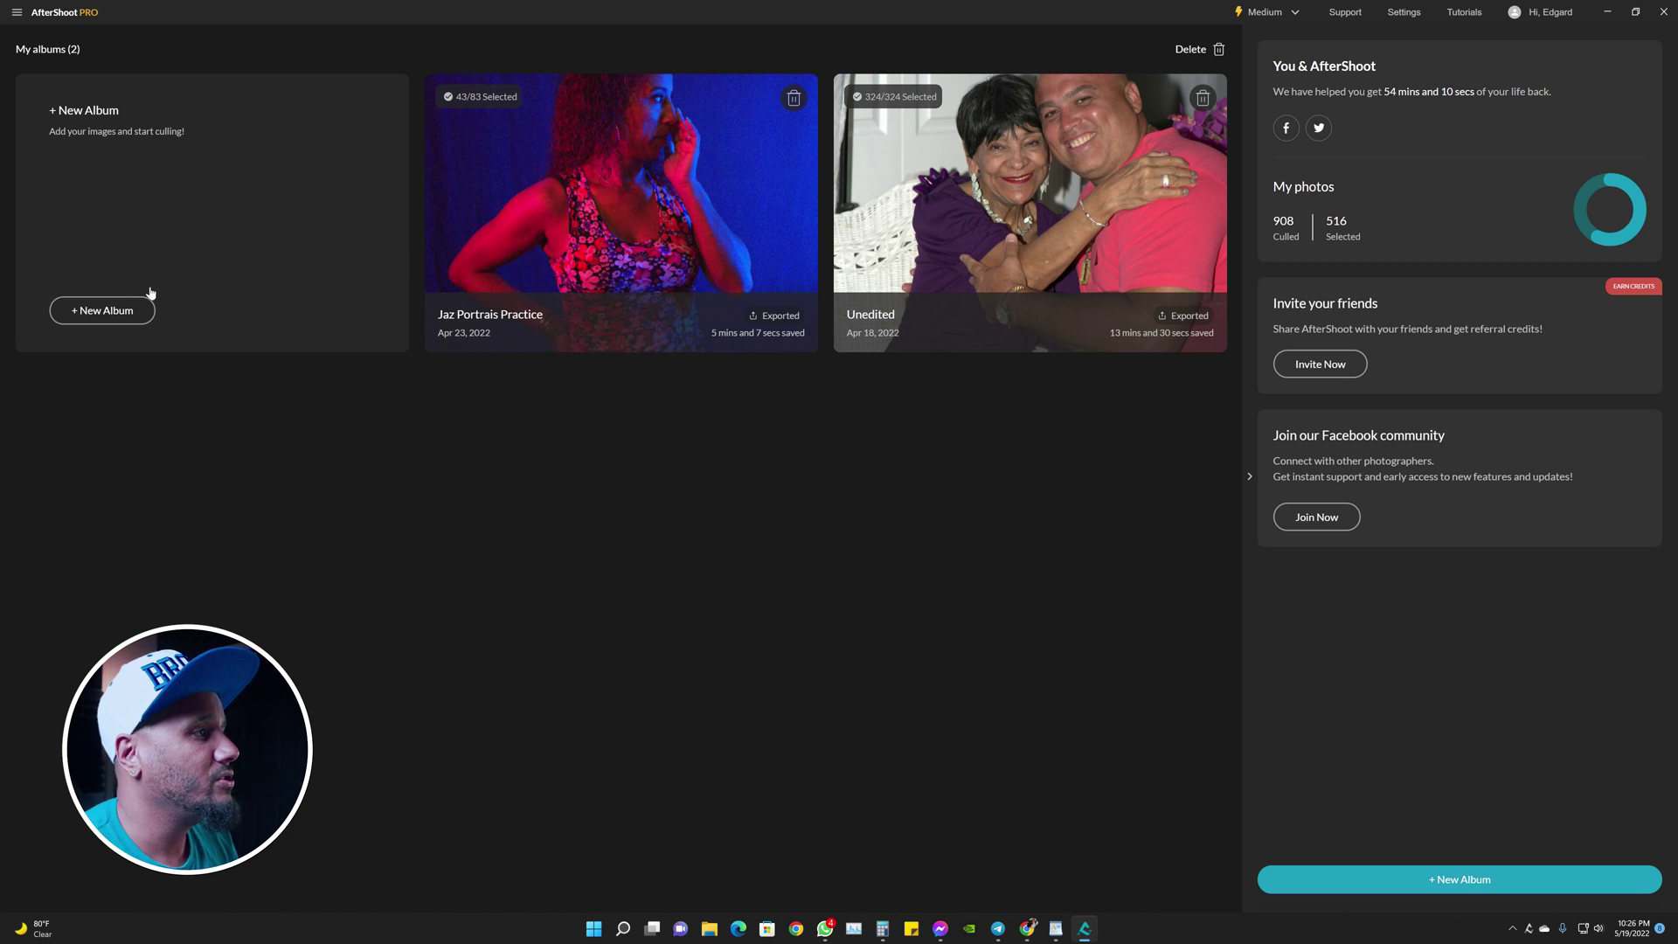
# - Create a new album from the Pictures folder 'Michelle Law School Graduation', importing its 874 photos
pyautogui.click(100, 312)
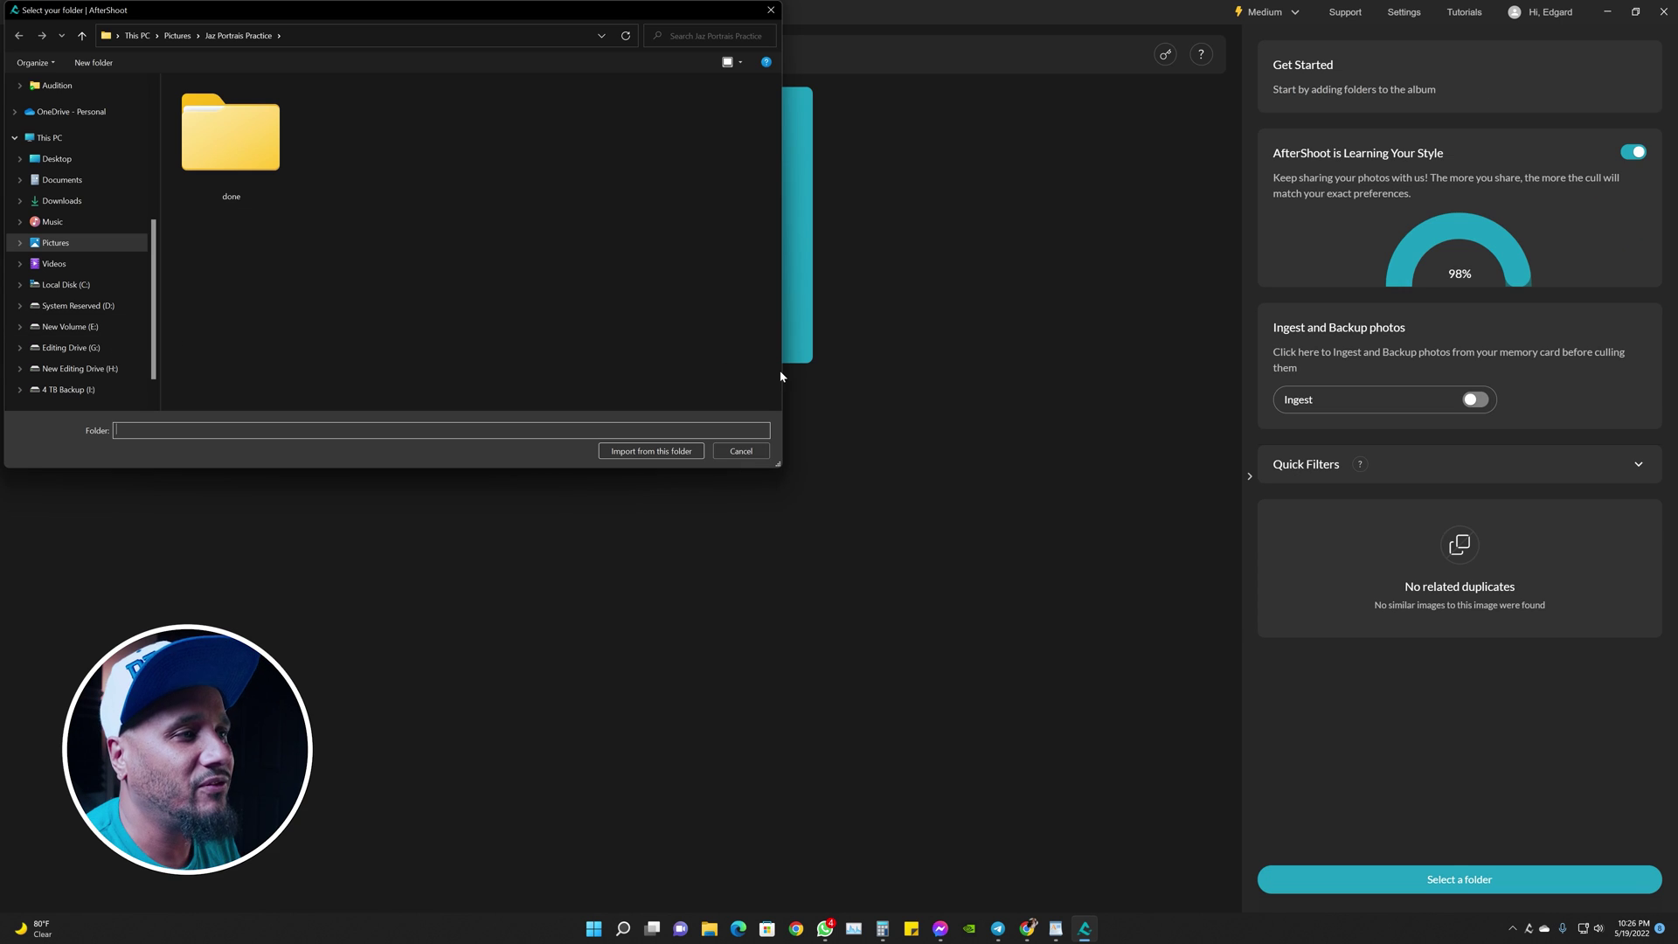
pyautogui.moveTo(774, 467); pyautogui.dragTo(924, 637)
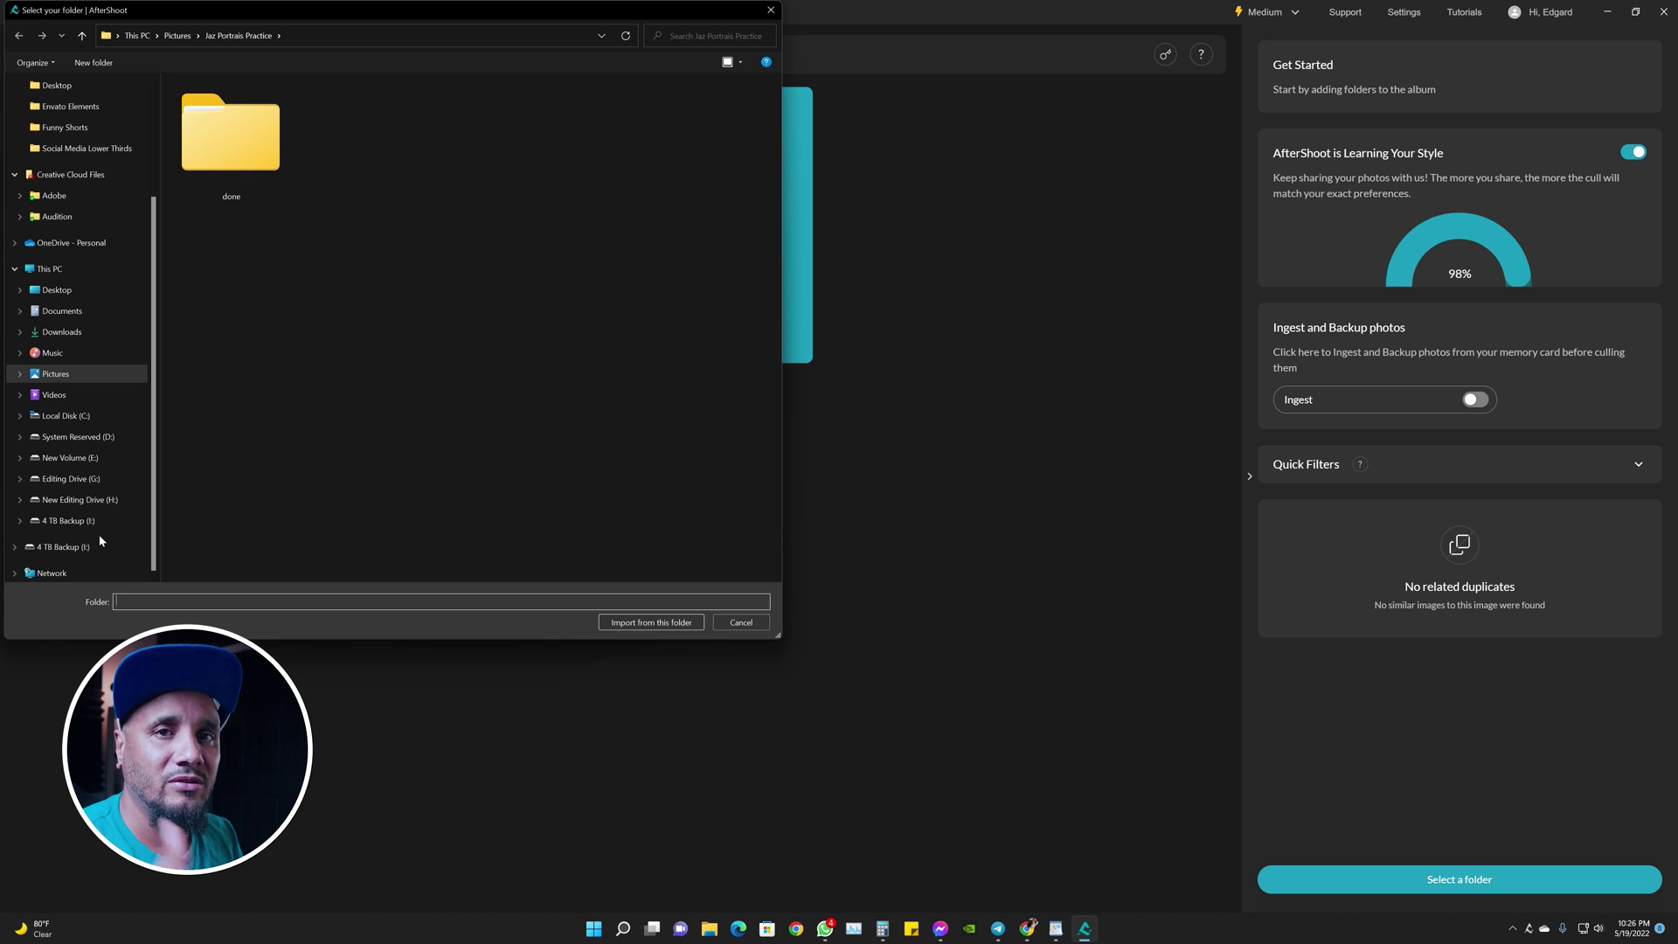
pyautogui.hotkey('alt', 'Up')
pyautogui.click(252, 189)
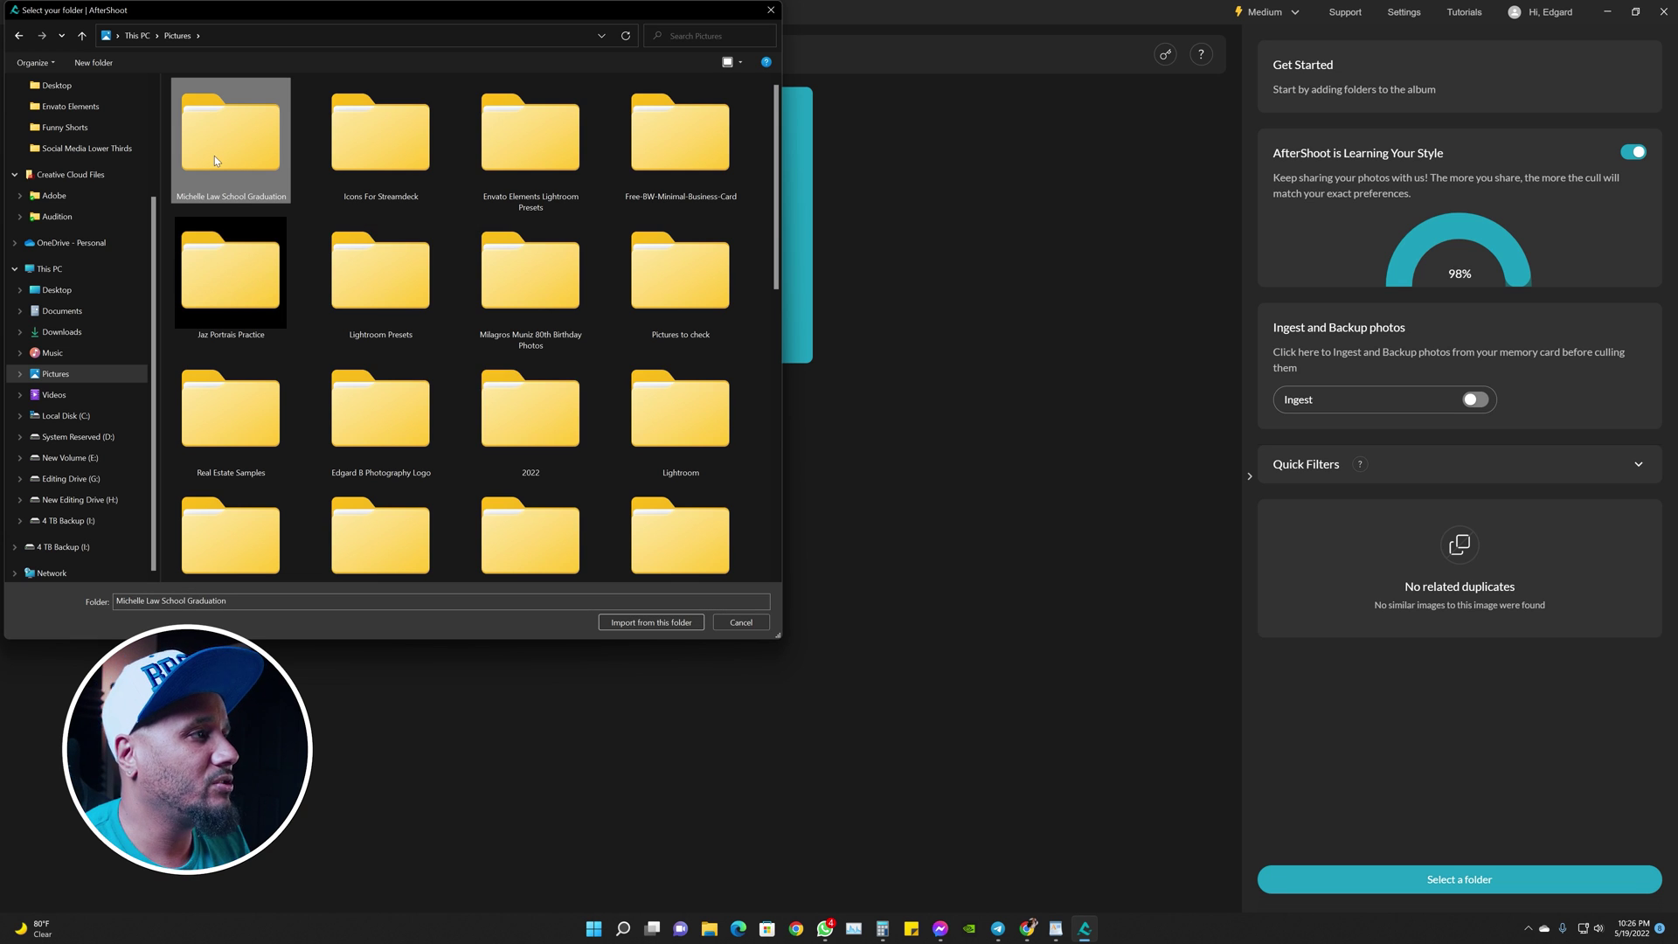
pyautogui.click(686, 625)
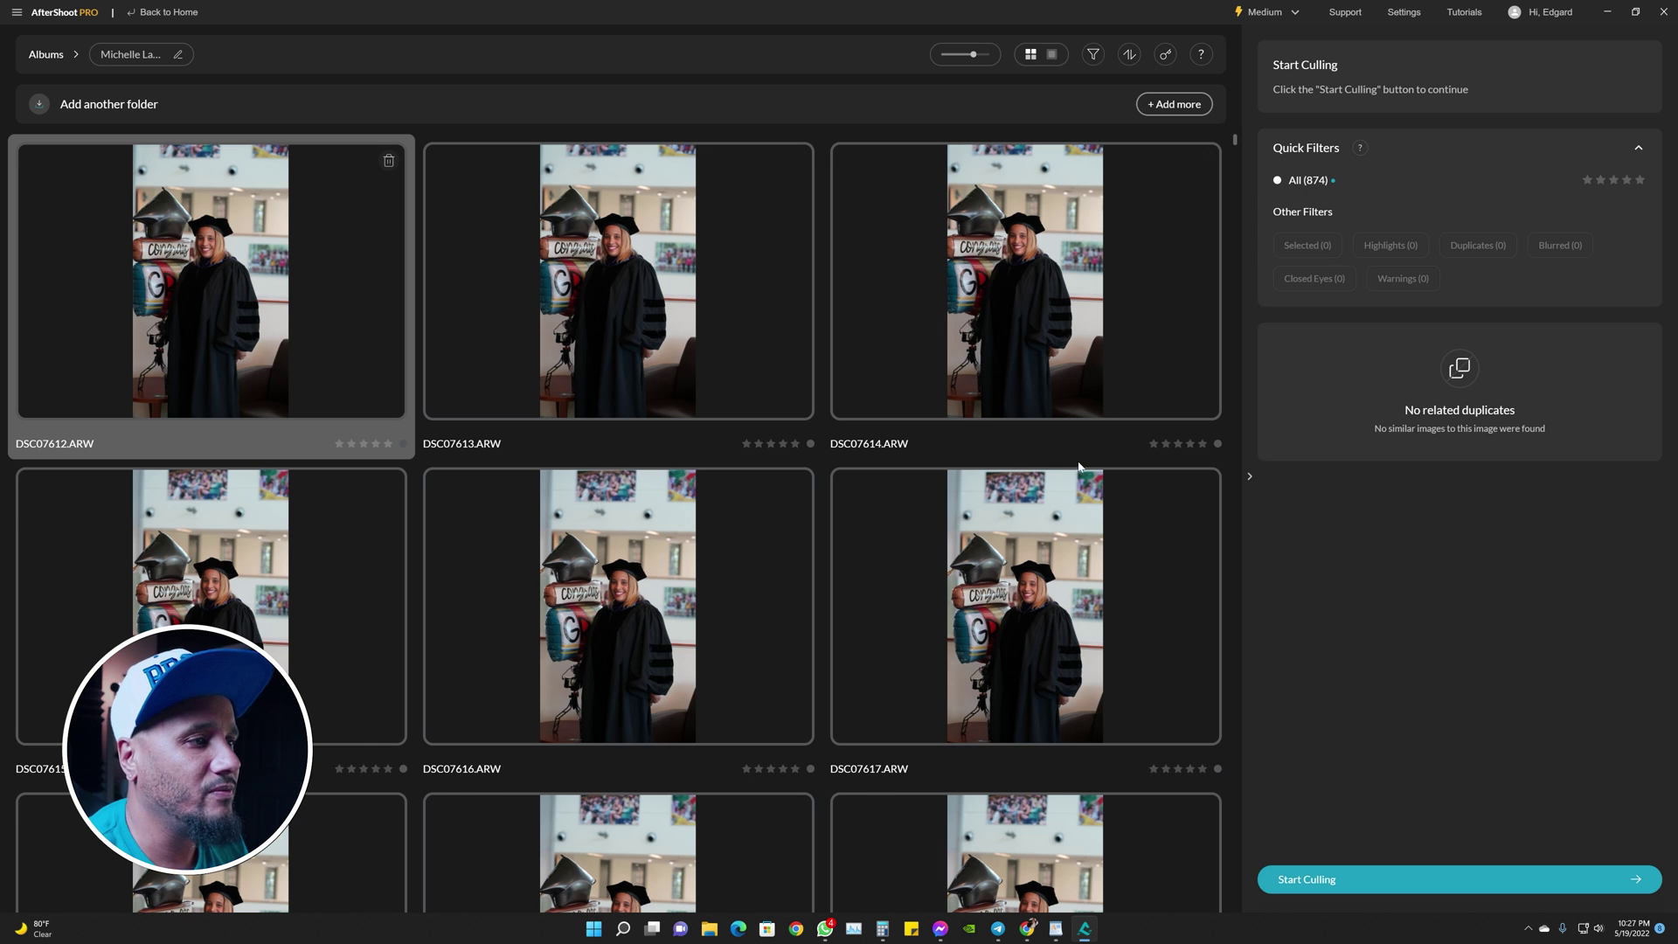
pyautogui.scroll(-5, 1084, 472)
pyautogui.scroll(-2, 1061, 500)
pyautogui.scroll(-3, 1048, 489)
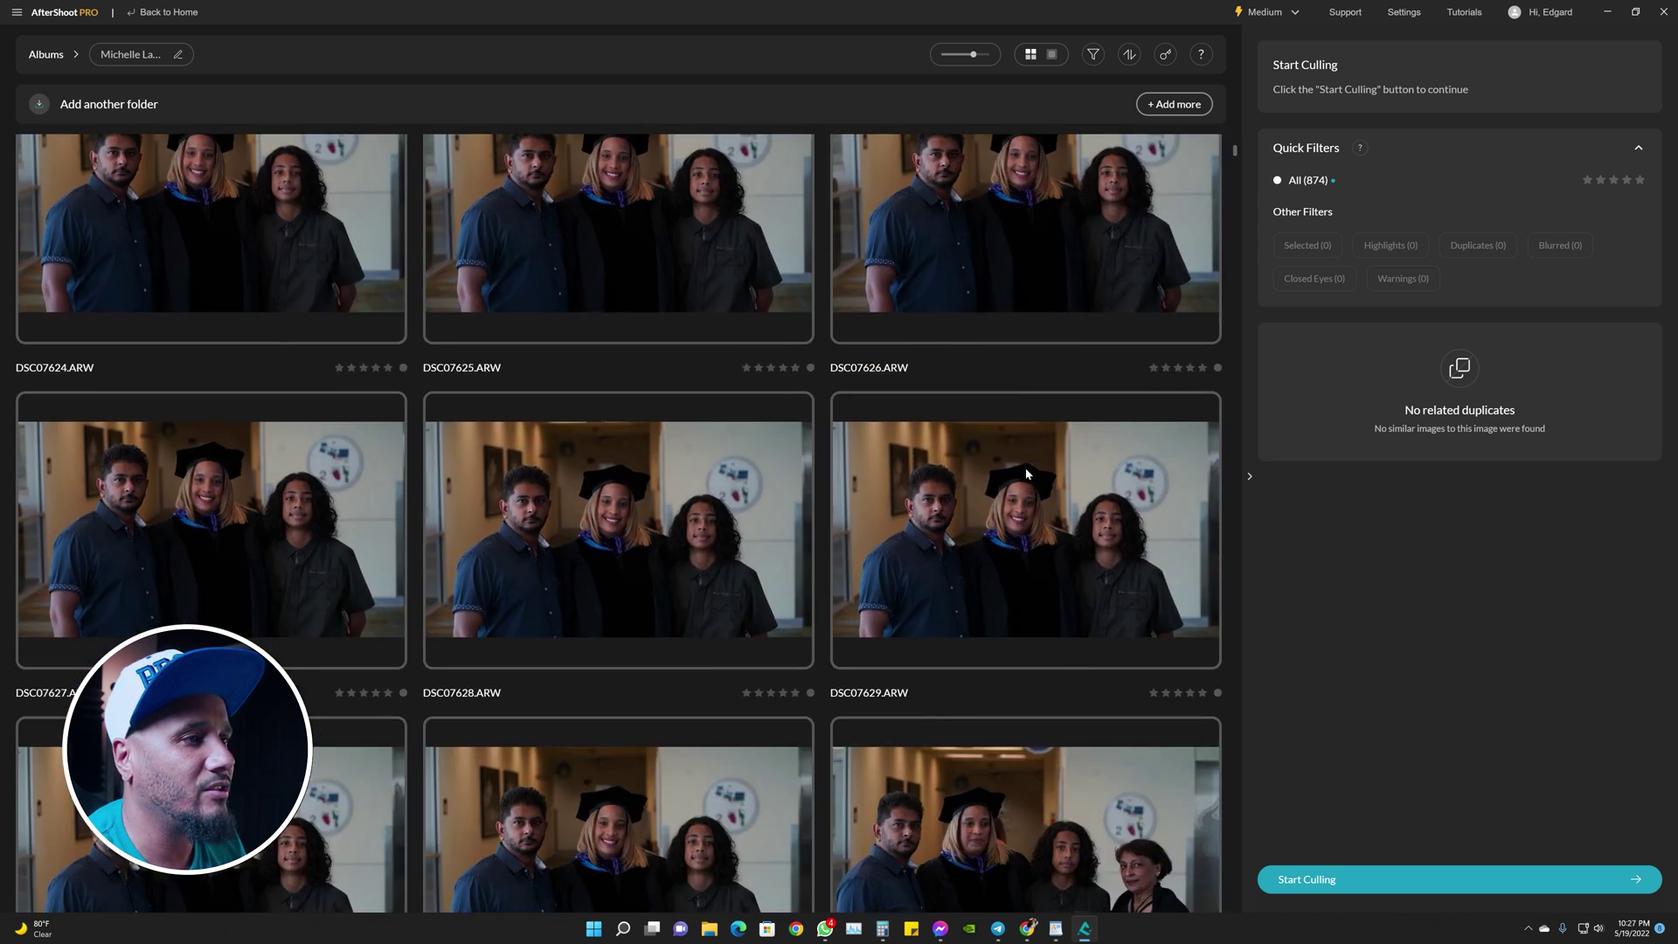
pyautogui.scroll(-3, 1040, 480)
pyautogui.scroll(-2, 1027, 474)
pyautogui.scroll(-15, 1027, 474)
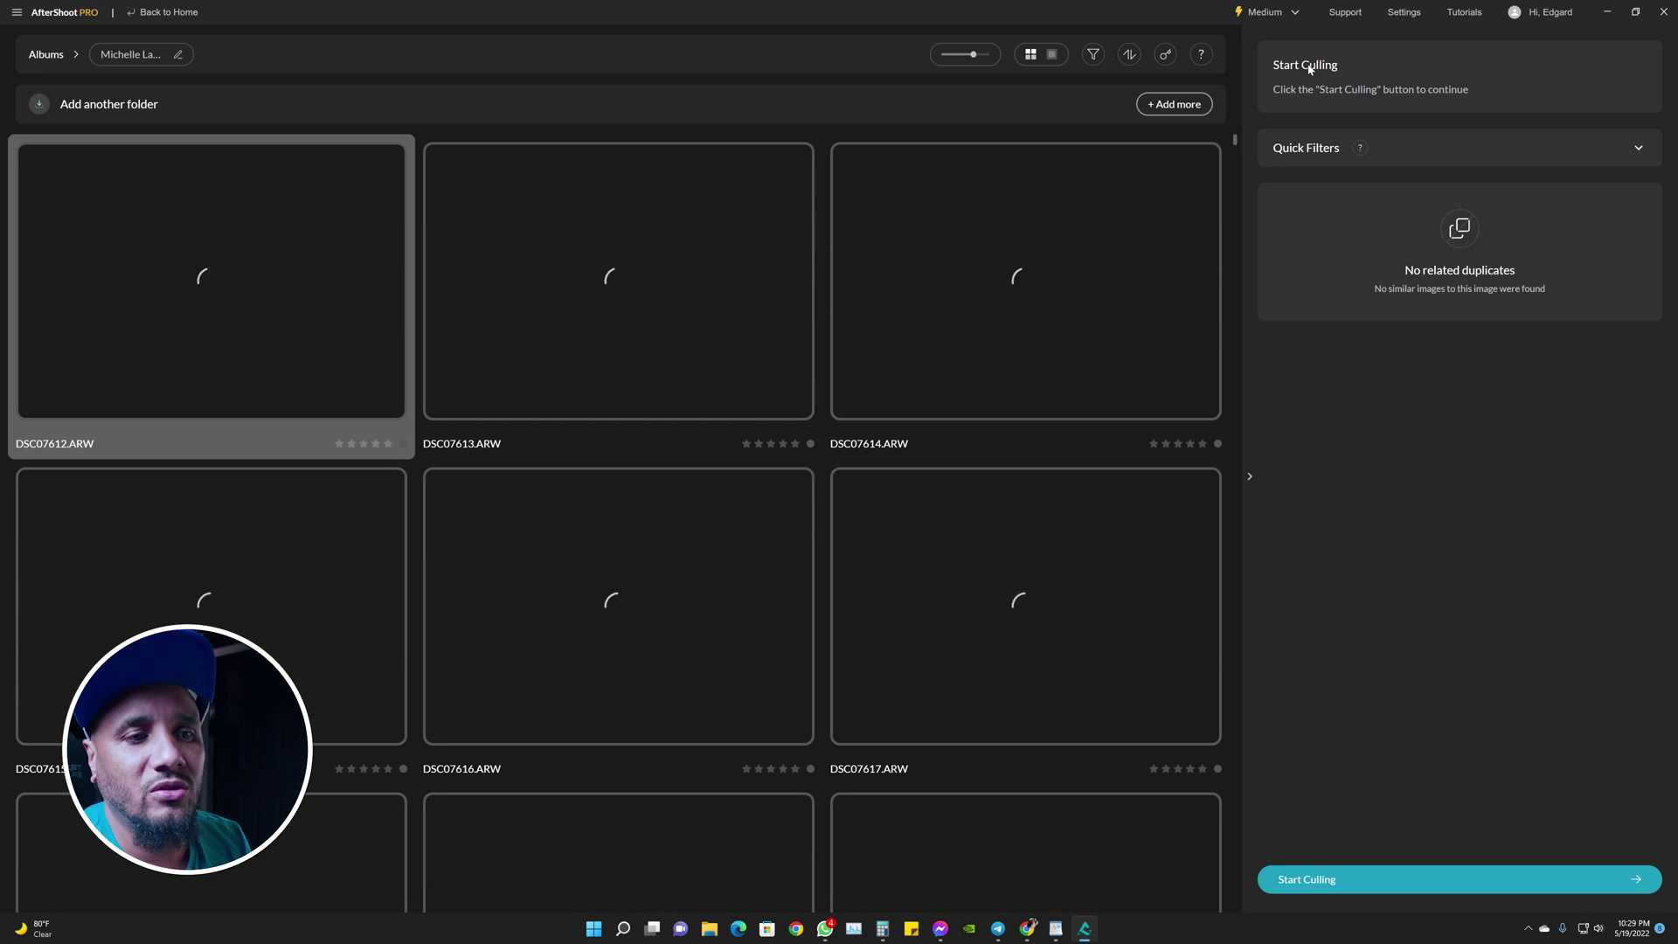
pyautogui.click(1409, 881)
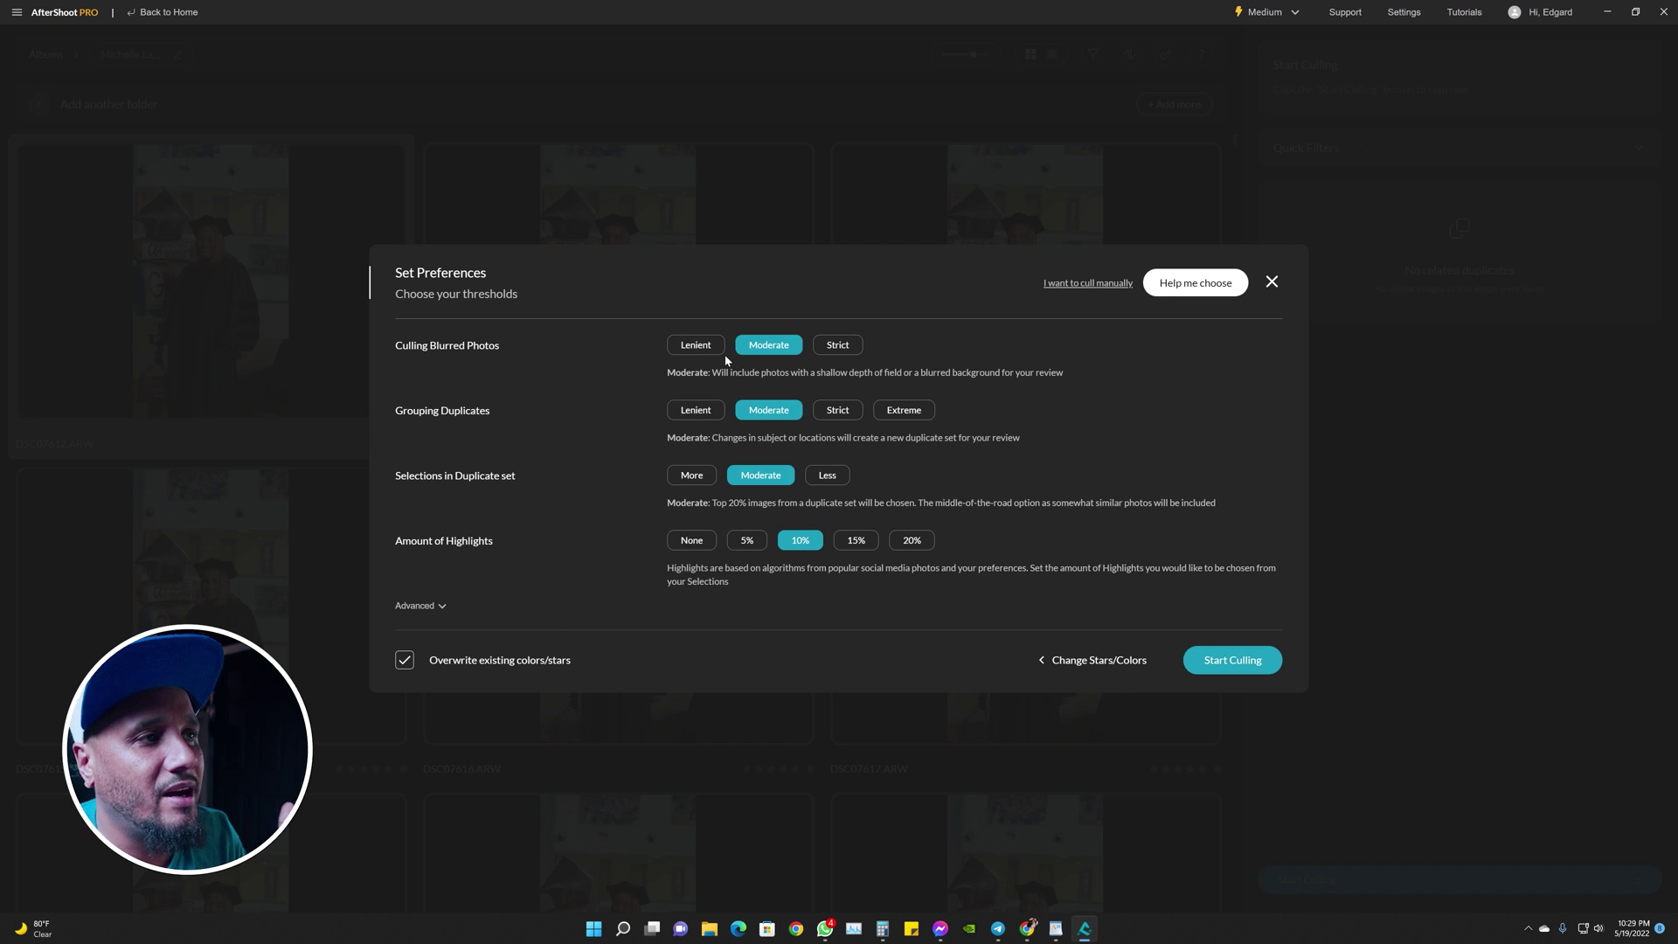
pyautogui.moveTo(768, 344)
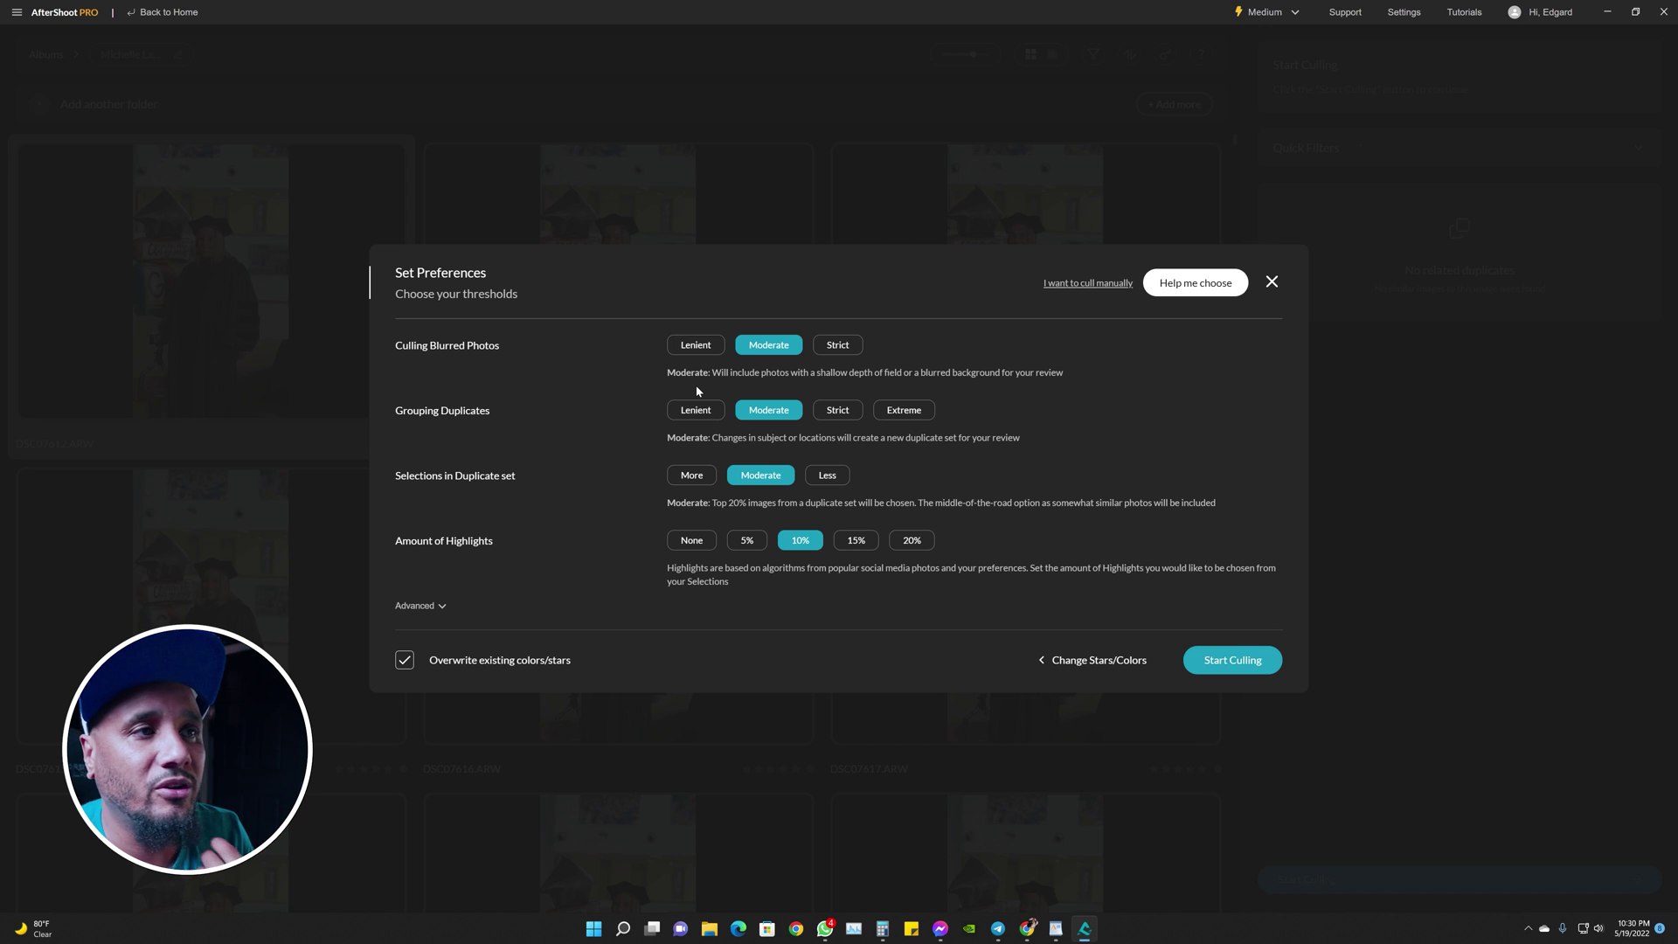
# - Set duplicate grouping to Strict; keep blur and selections Moderate with 10% highlights
pyautogui.click(698, 351)
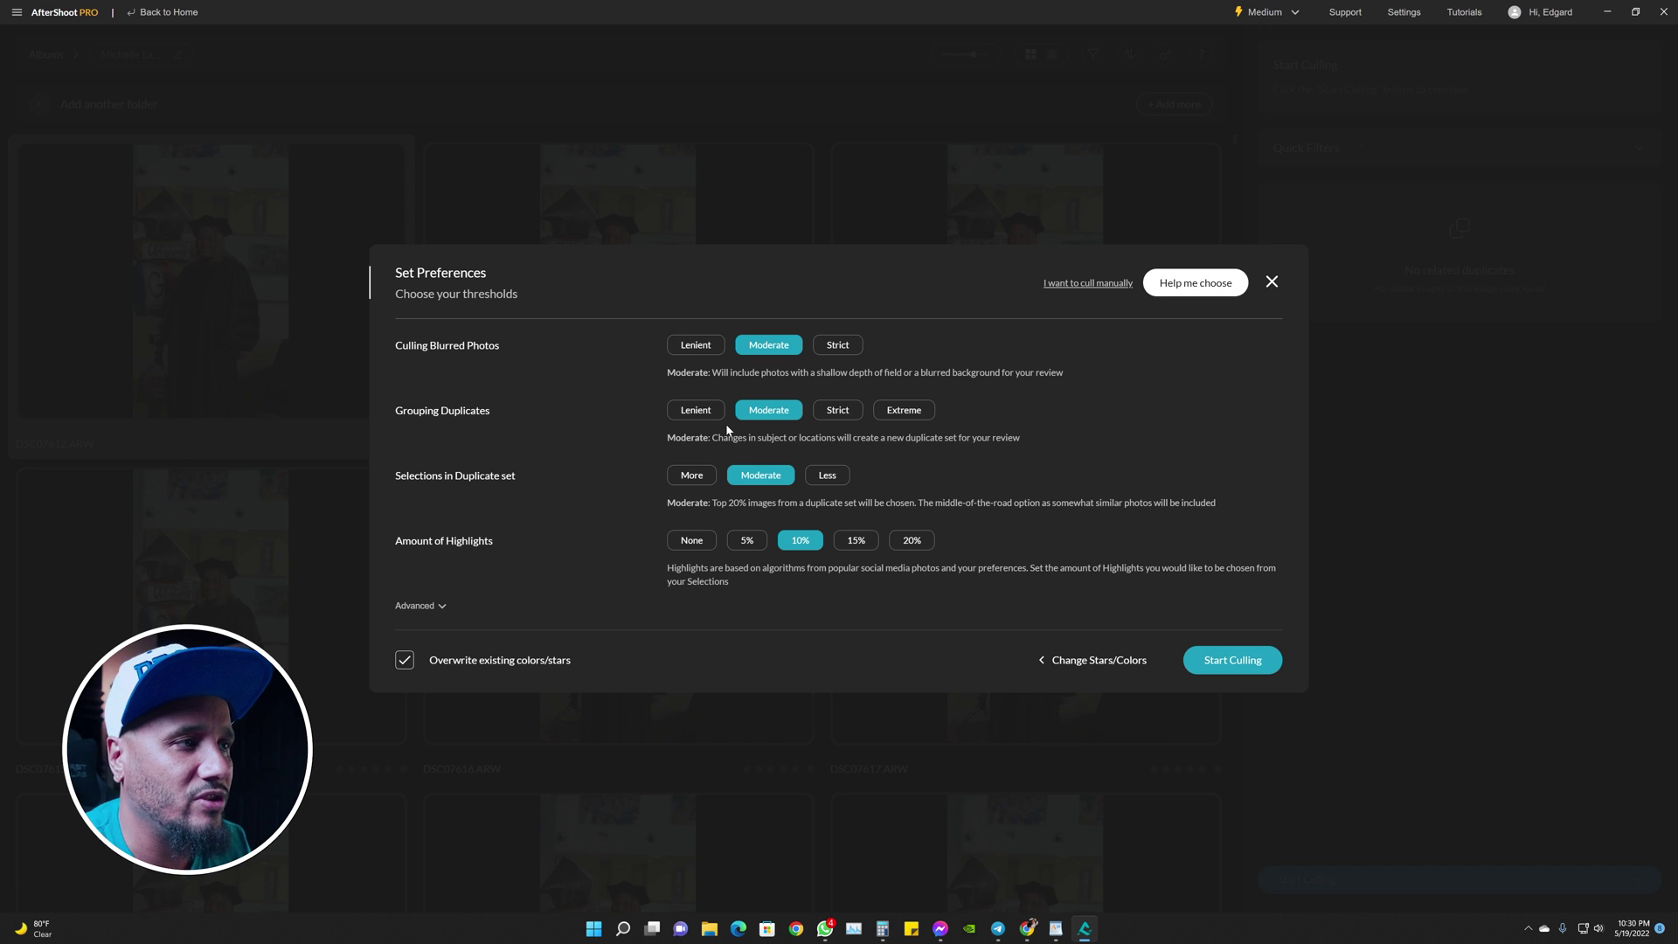
pyautogui.moveTo(838, 411)
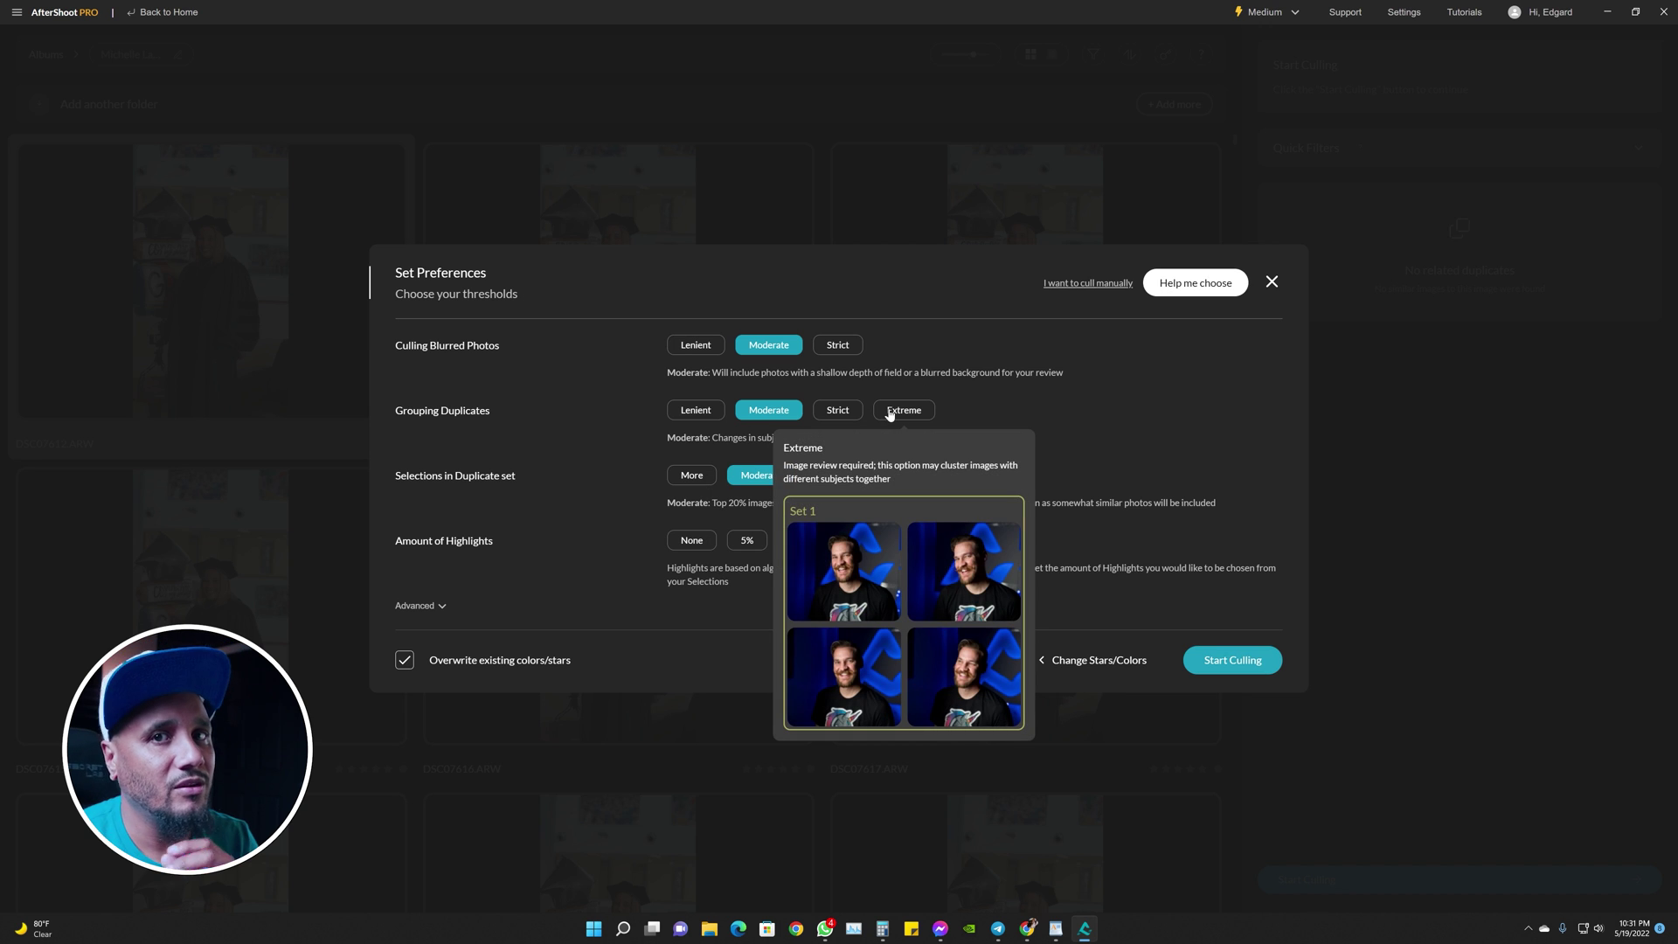
pyautogui.click(830, 411)
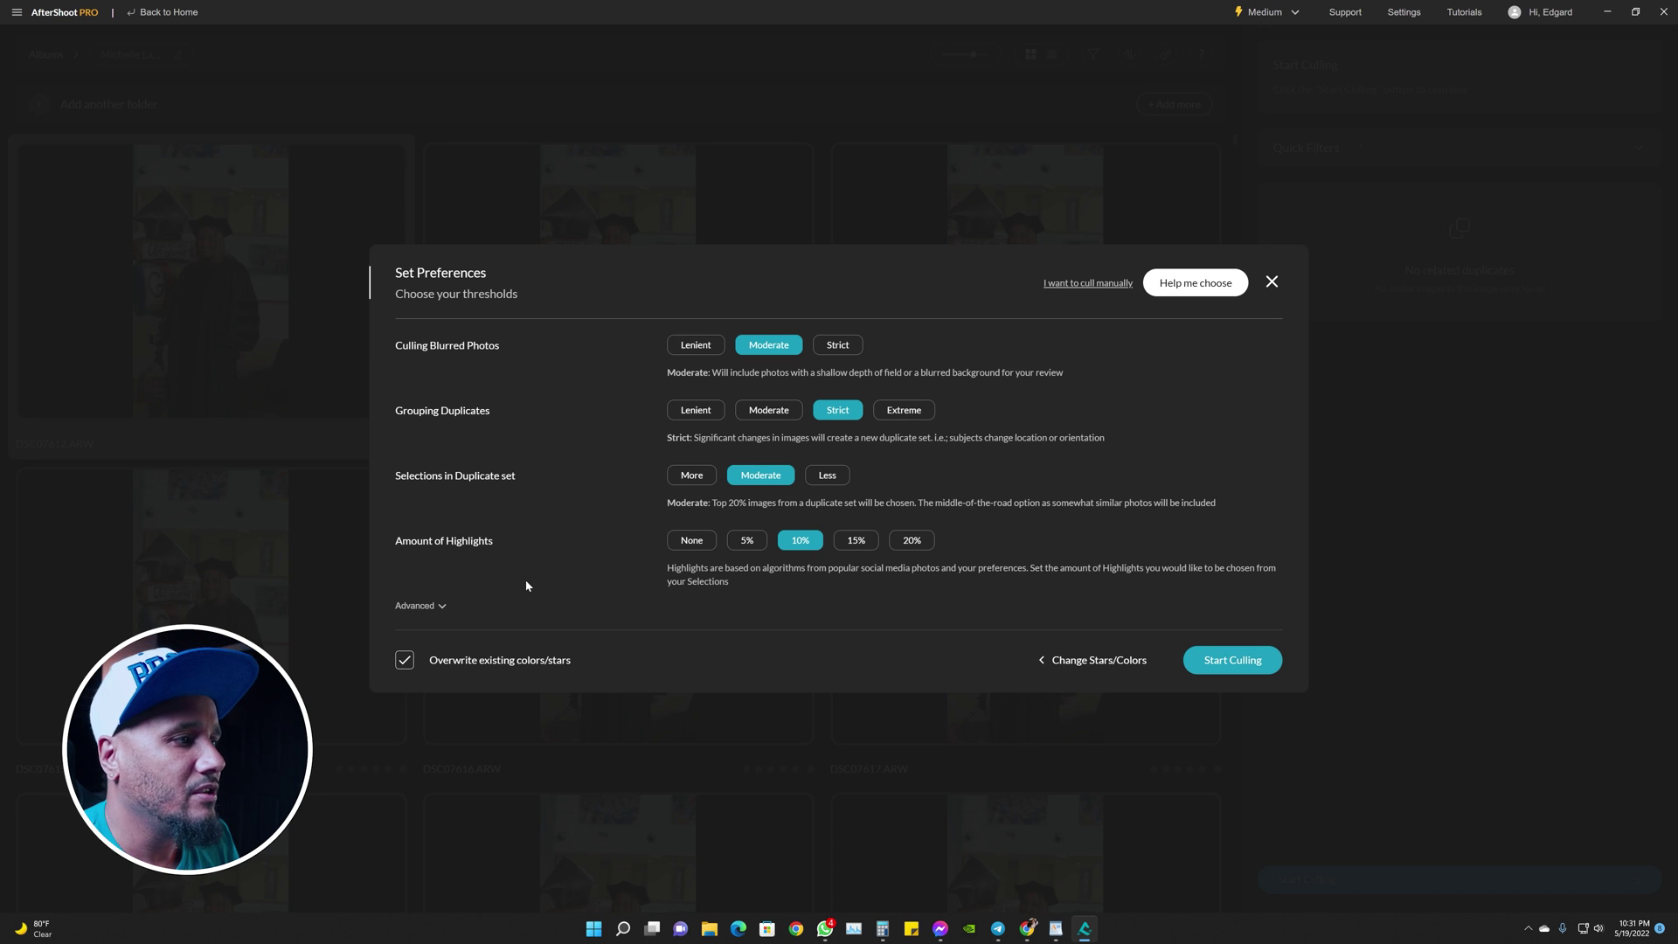
# - Review the Advanced detection filters, then start culling the graduation album
pyautogui.click(437, 606)
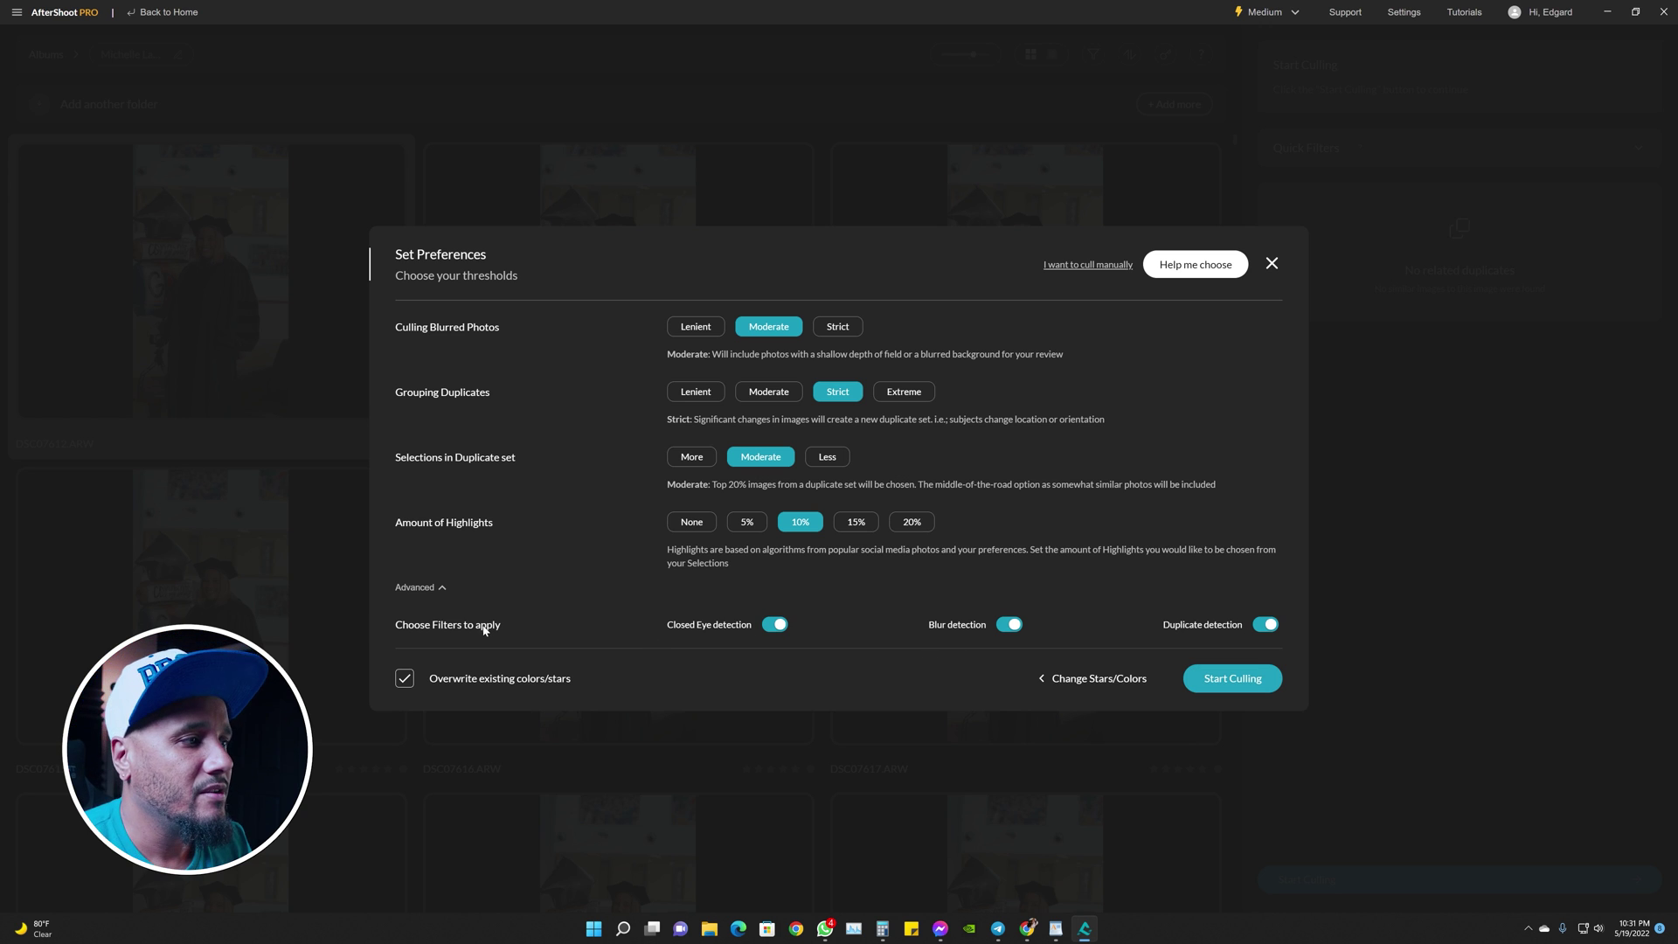
pyautogui.click(426, 589)
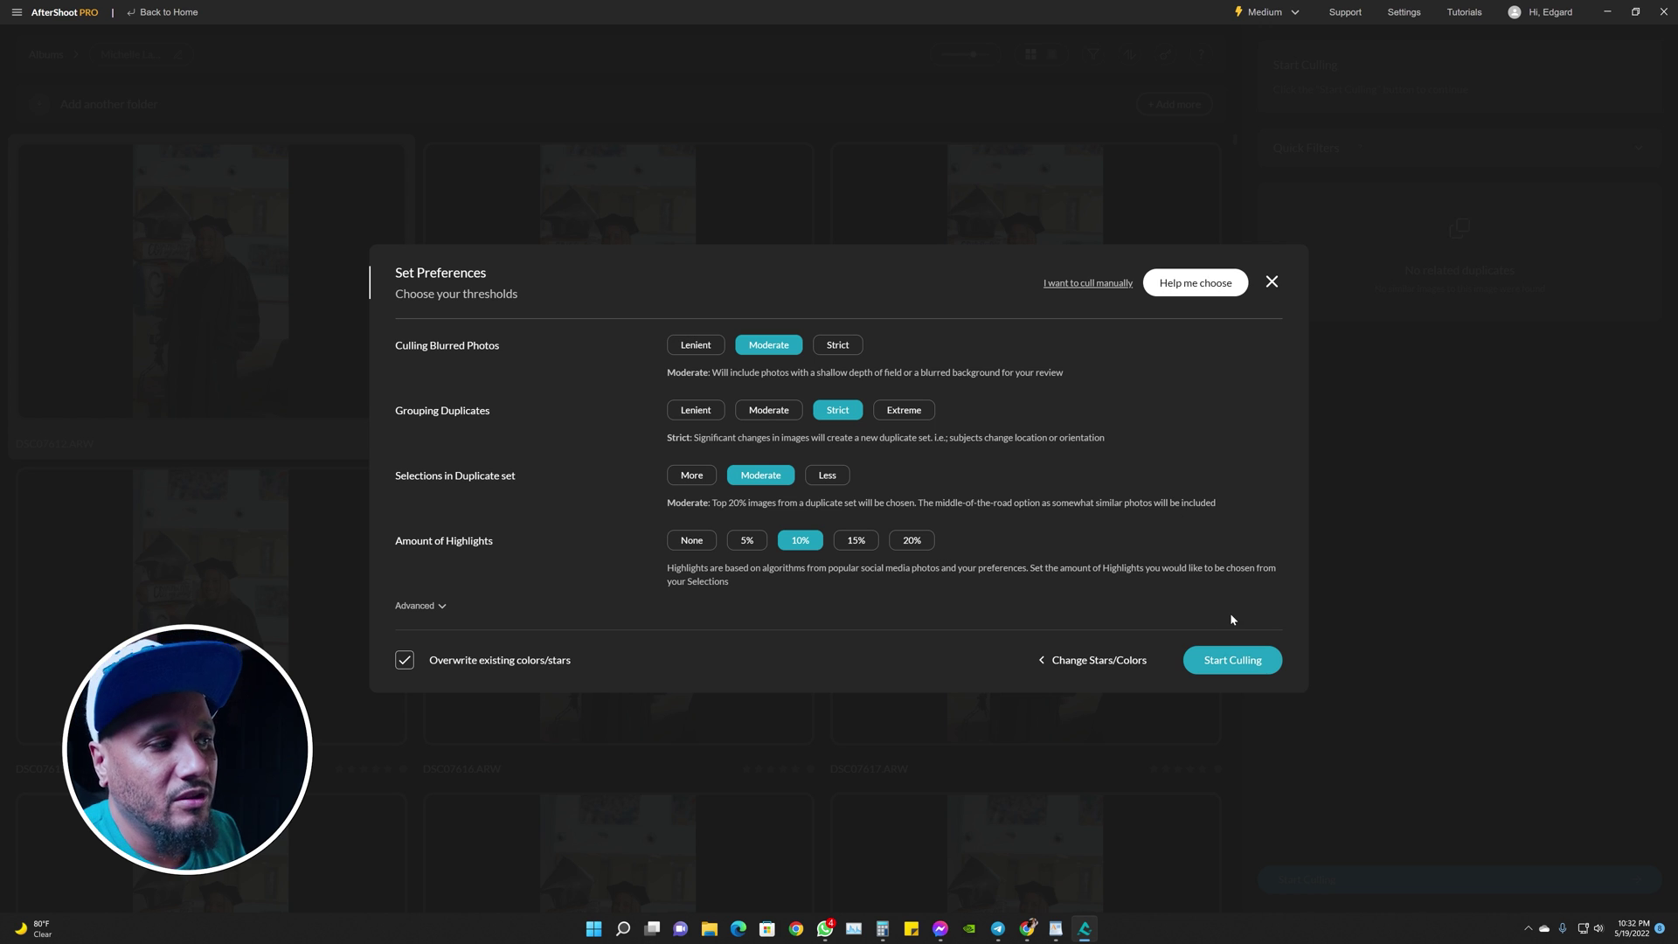
pyautogui.click(1231, 660)
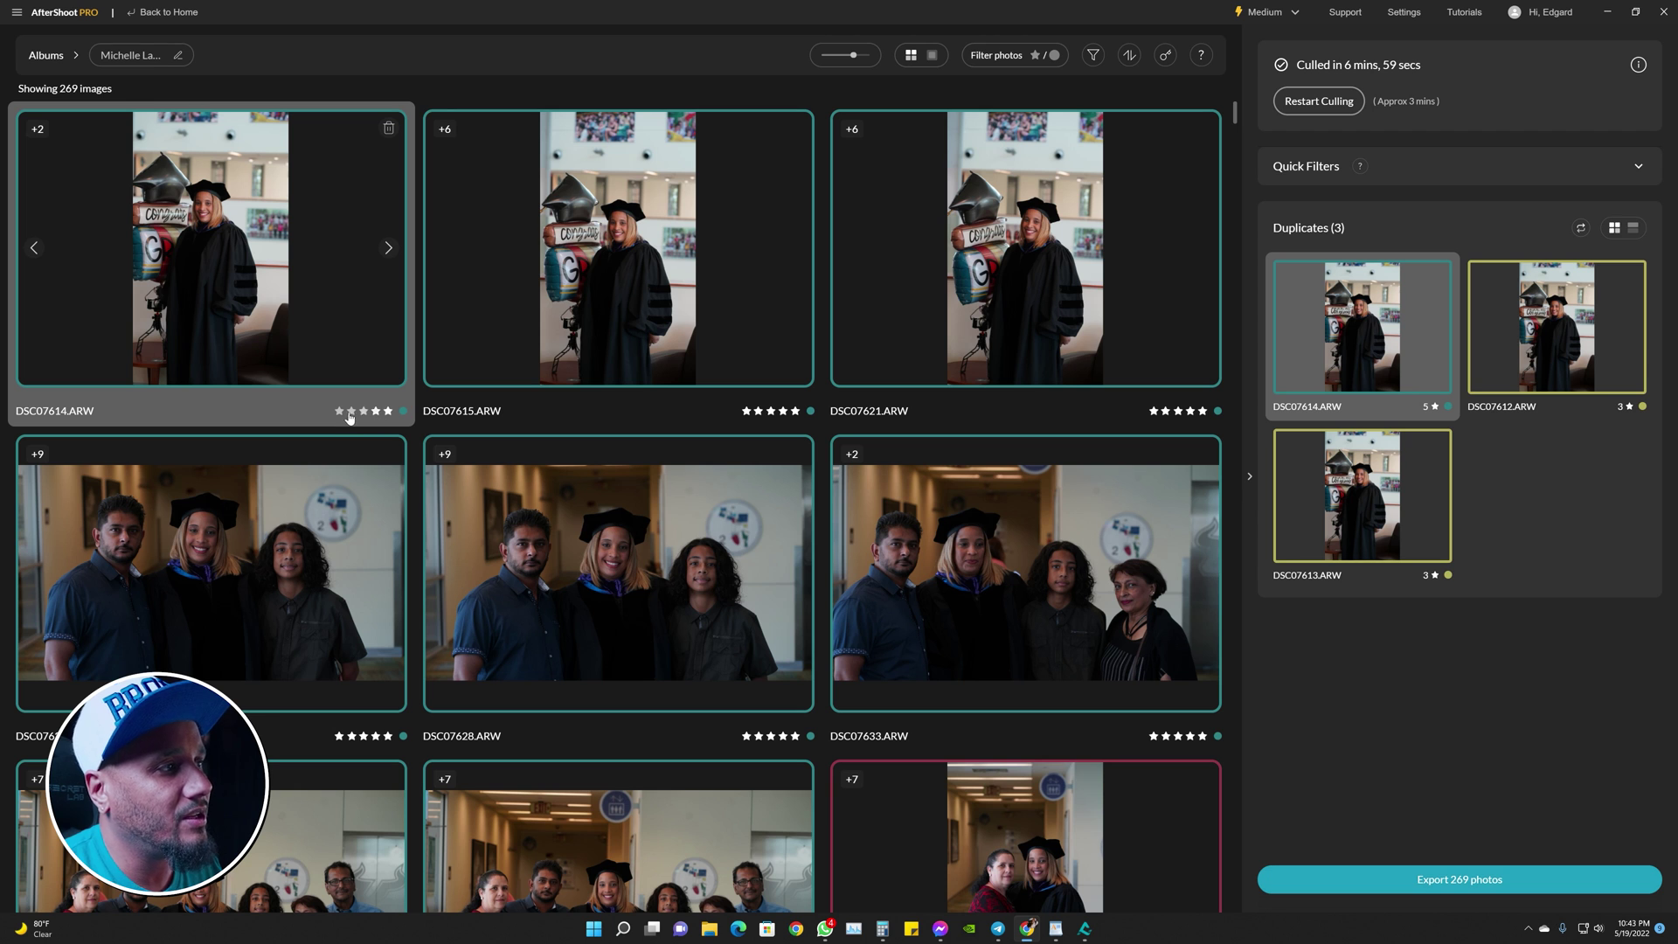
# - Browse the culled grid and show the near-duplicates of DSC07644
pyautogui.scroll(-2, 959, 411)
pyautogui.scroll(-3, 959, 411)
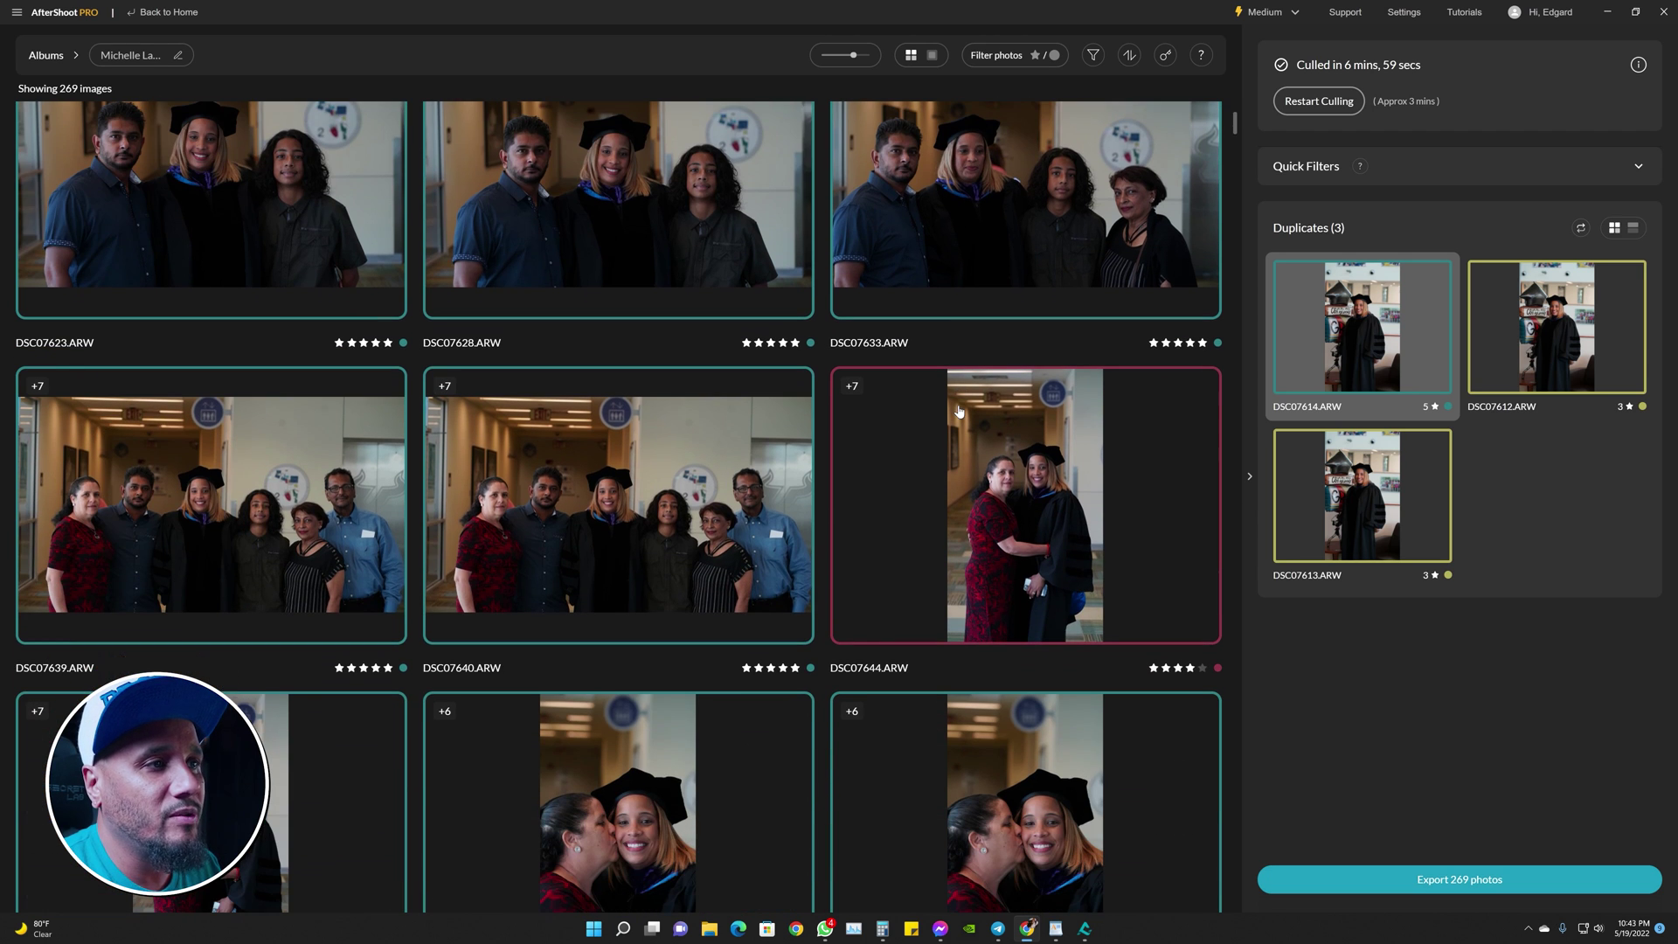
pyautogui.scroll(-3, 864, 428)
pyautogui.scroll(3, 993, 516)
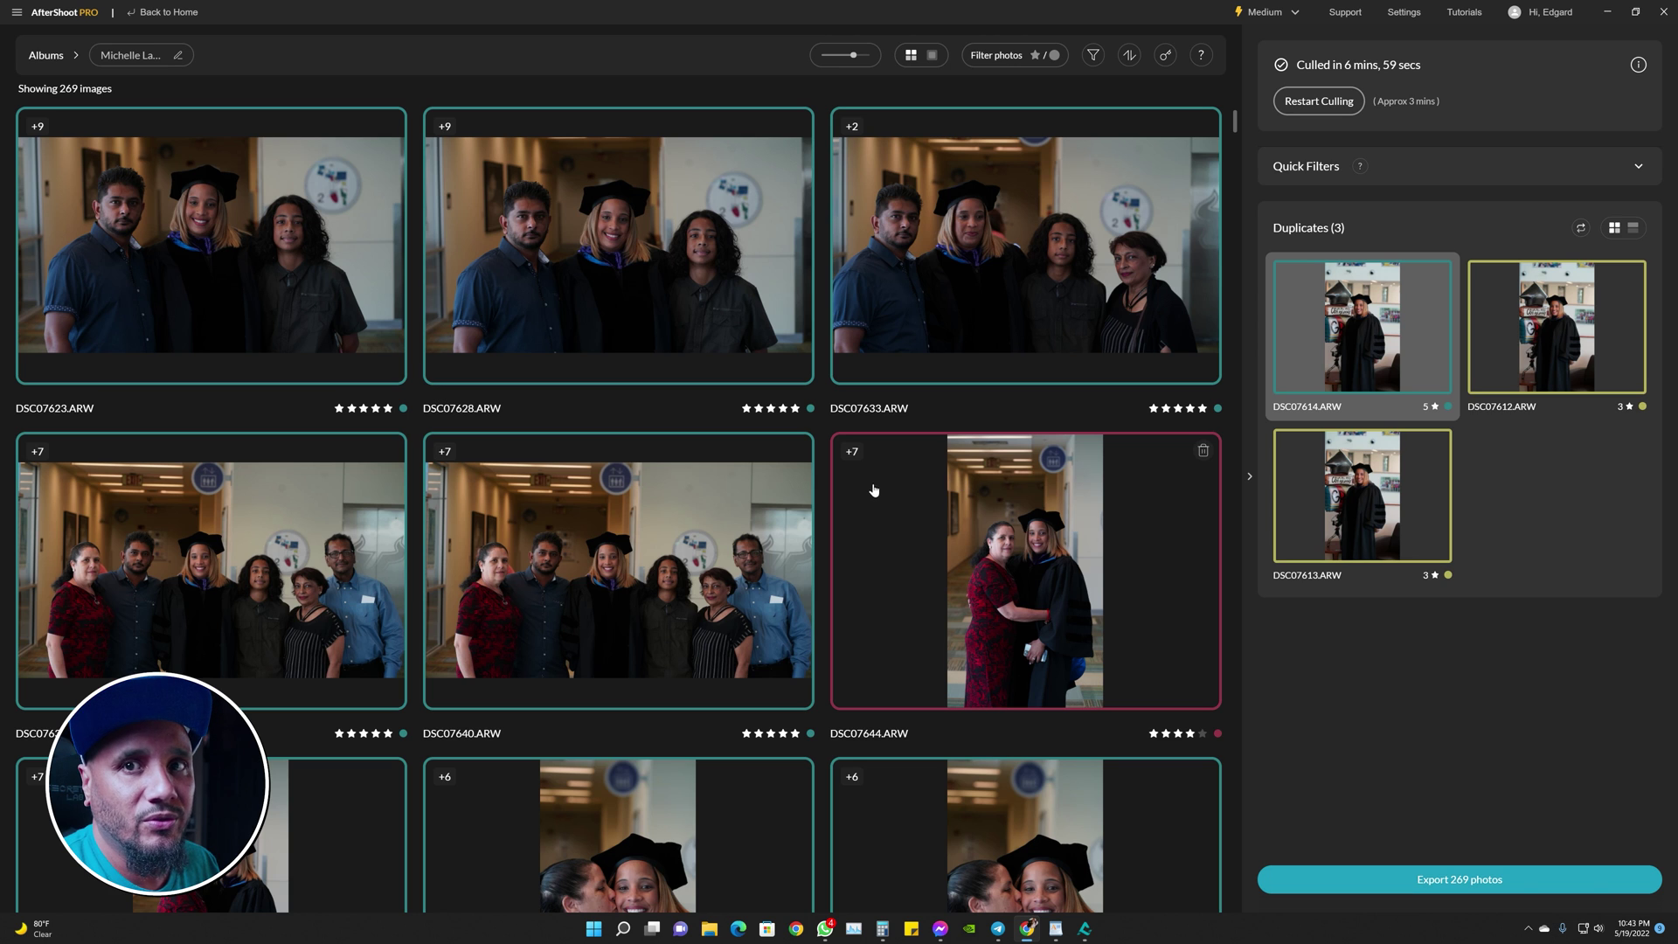
pyautogui.click(889, 519)
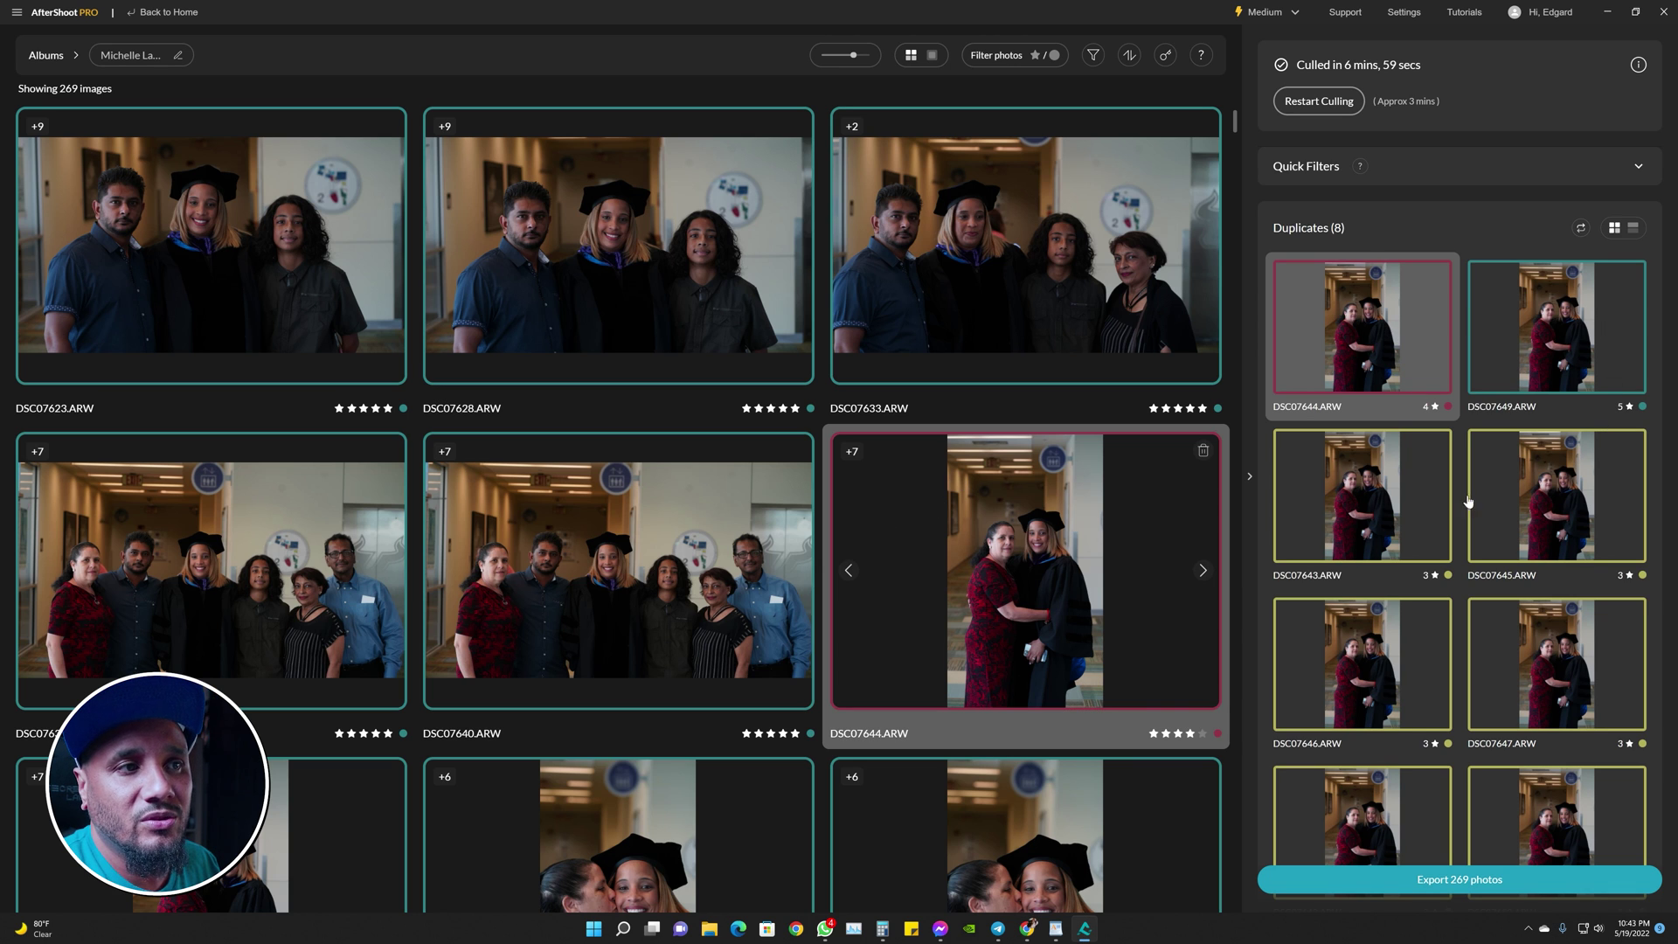
# - Show DSC07666's three-shot duplicate set, its two alternates rated two stars
pyautogui.scroll(-1, 1450, 569)
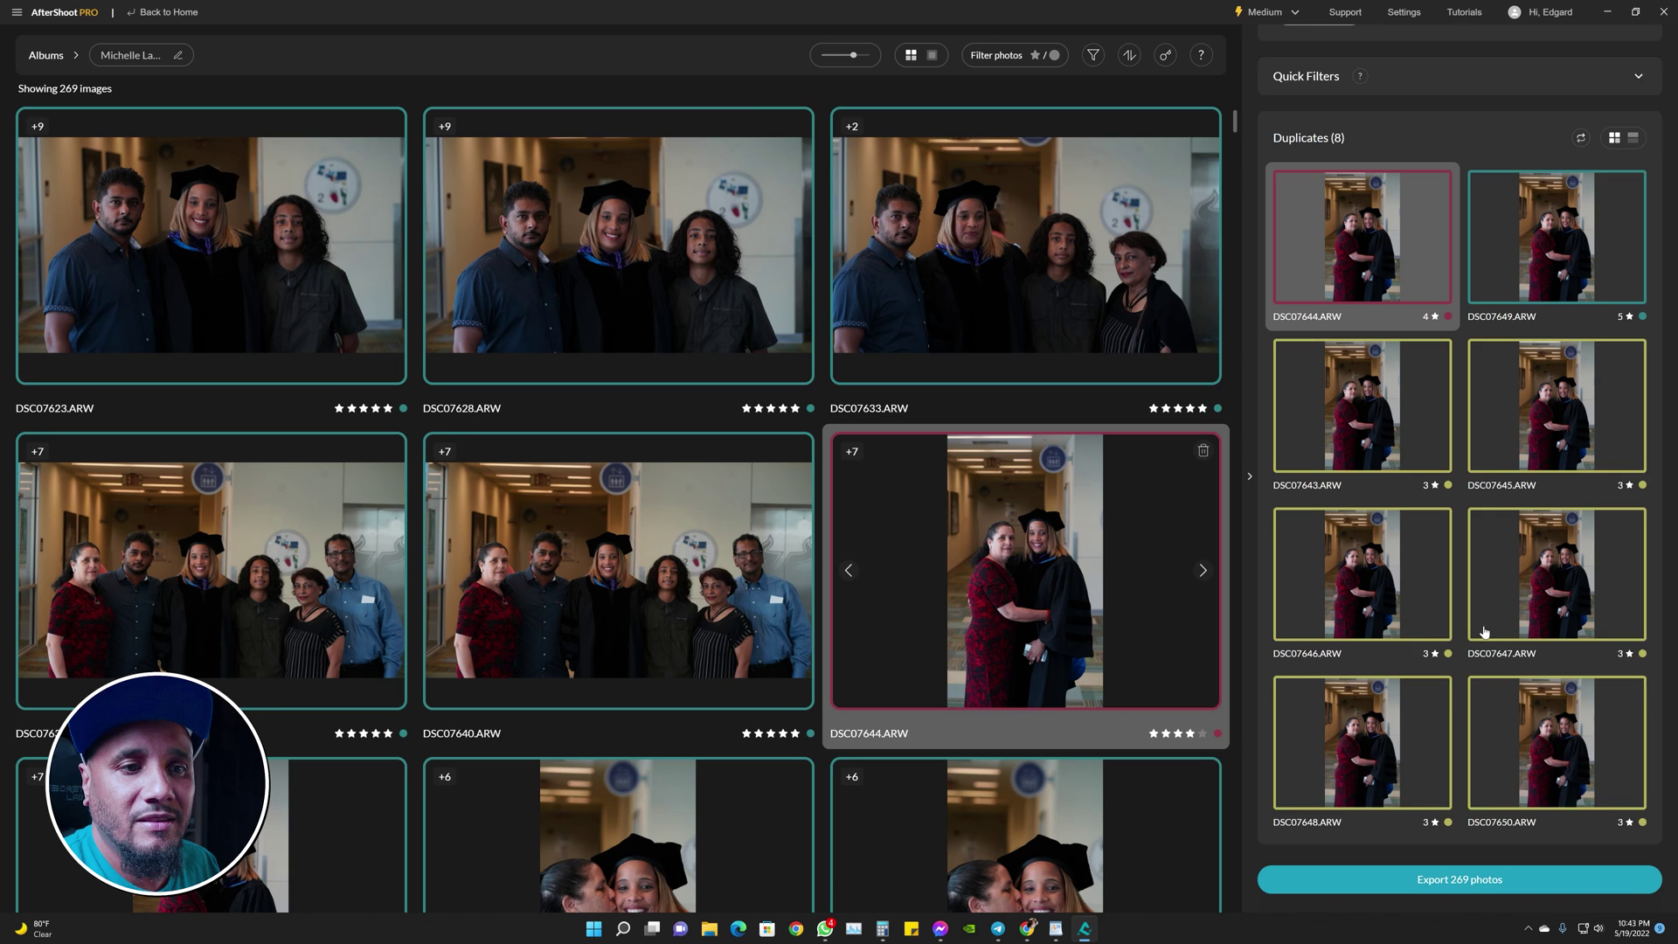
pyautogui.scroll(1, 1486, 633)
pyautogui.scroll(-4, 863, 583)
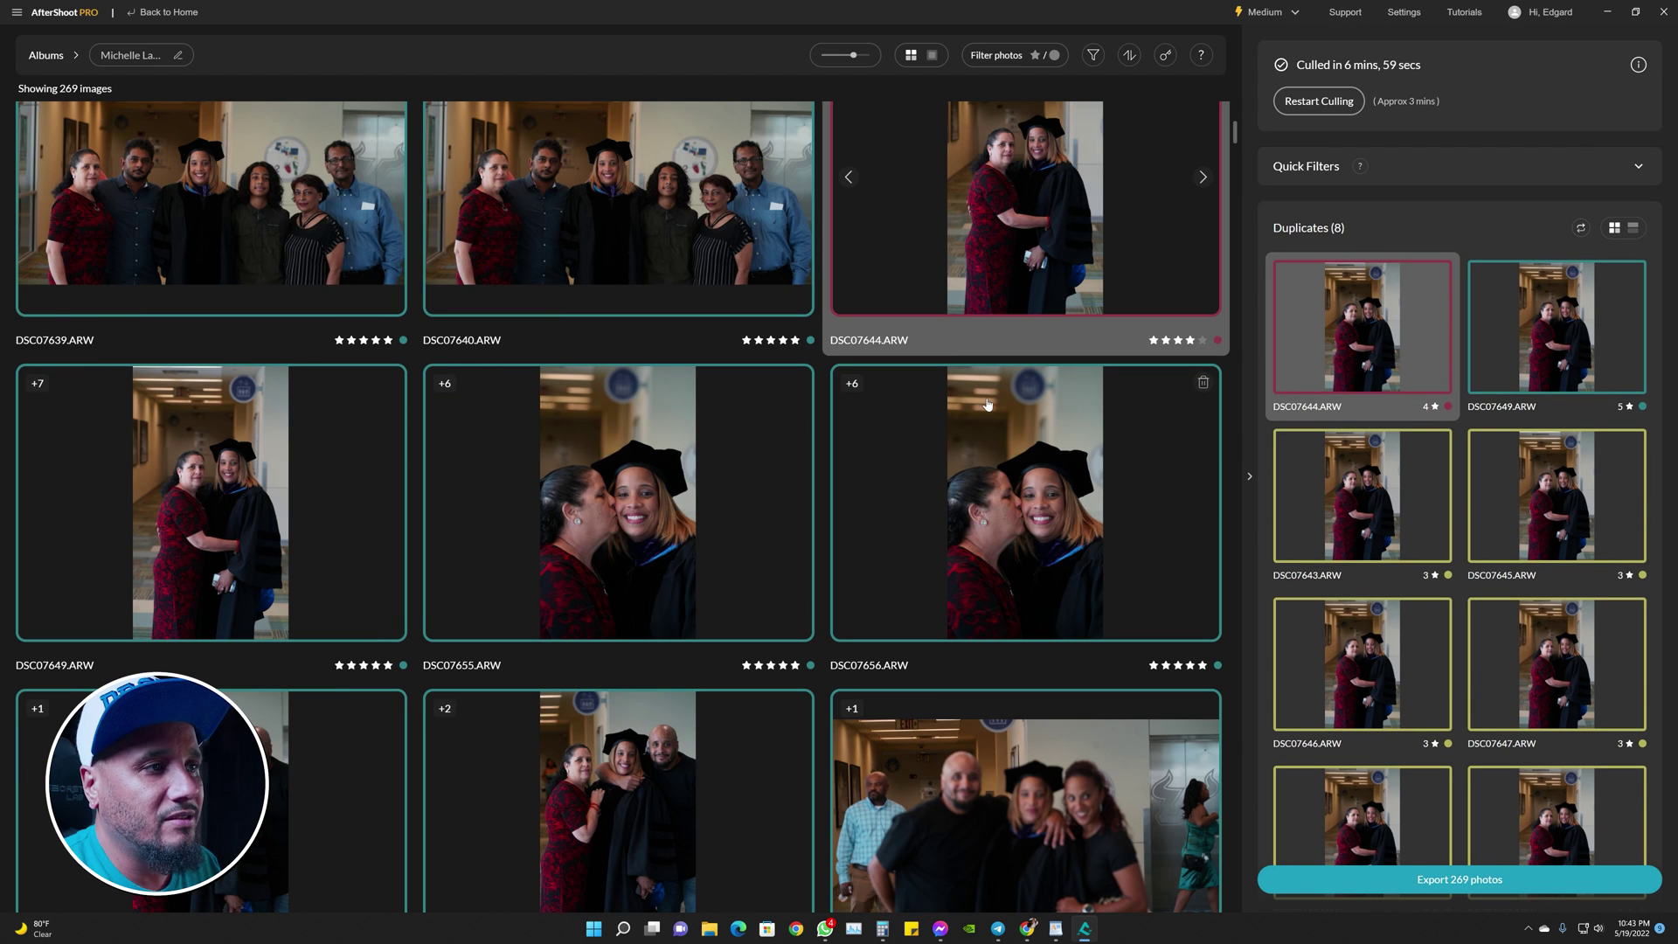
pyautogui.scroll(-3, 231, 524)
pyautogui.scroll(-2, 231, 524)
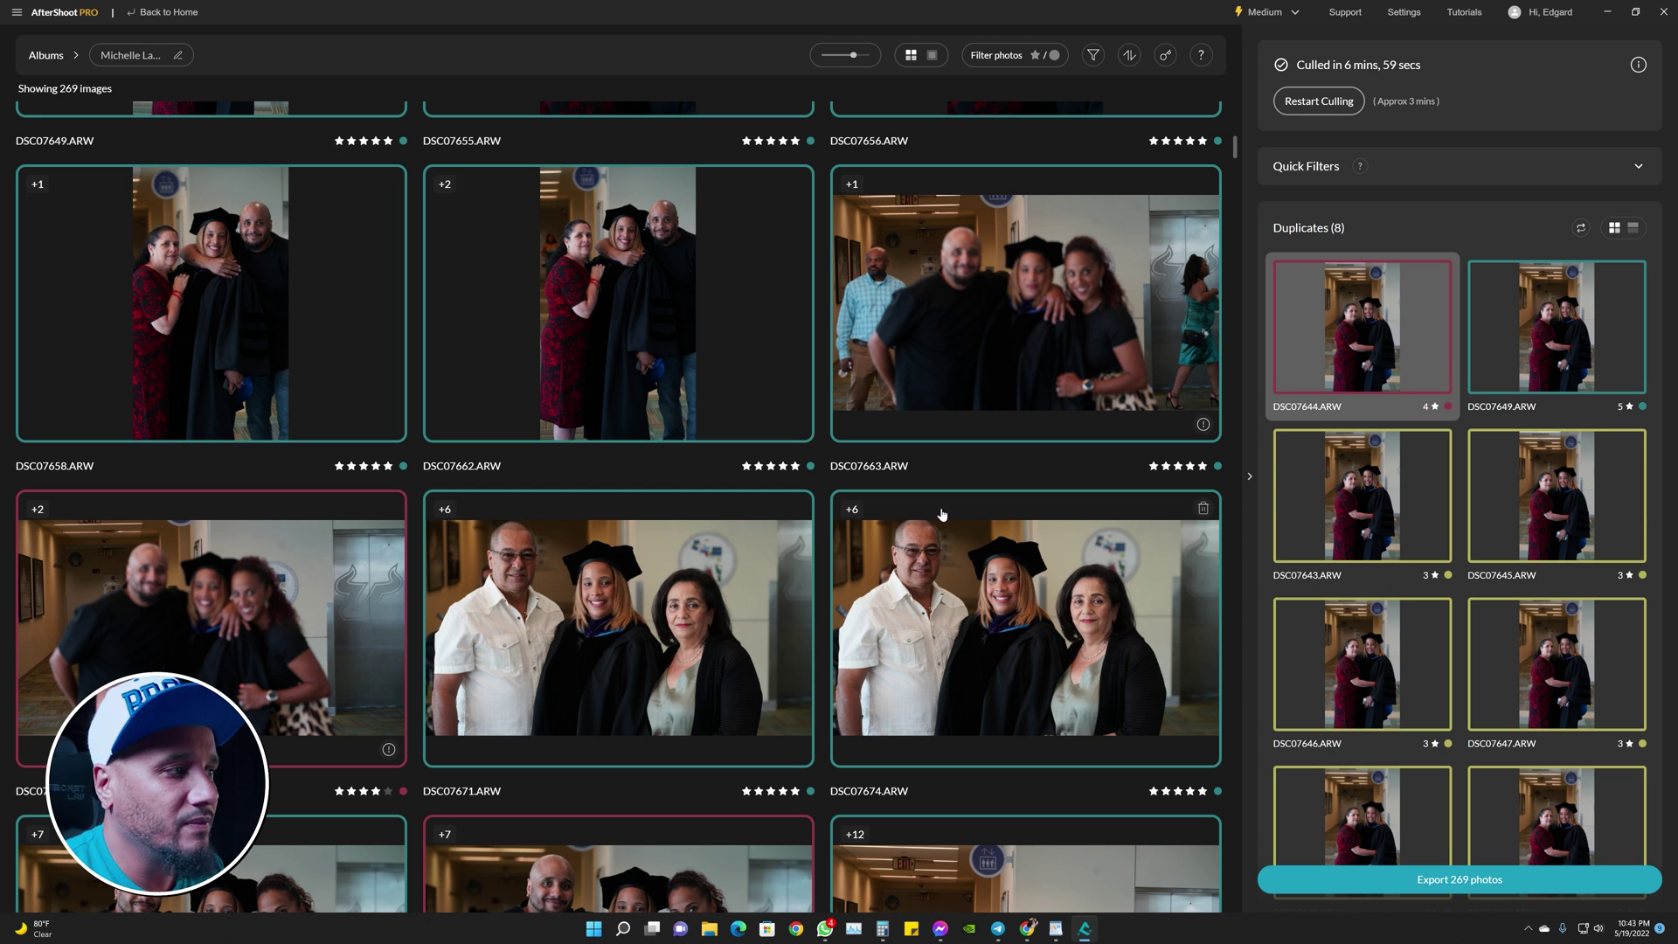
pyautogui.moveTo(211, 627)
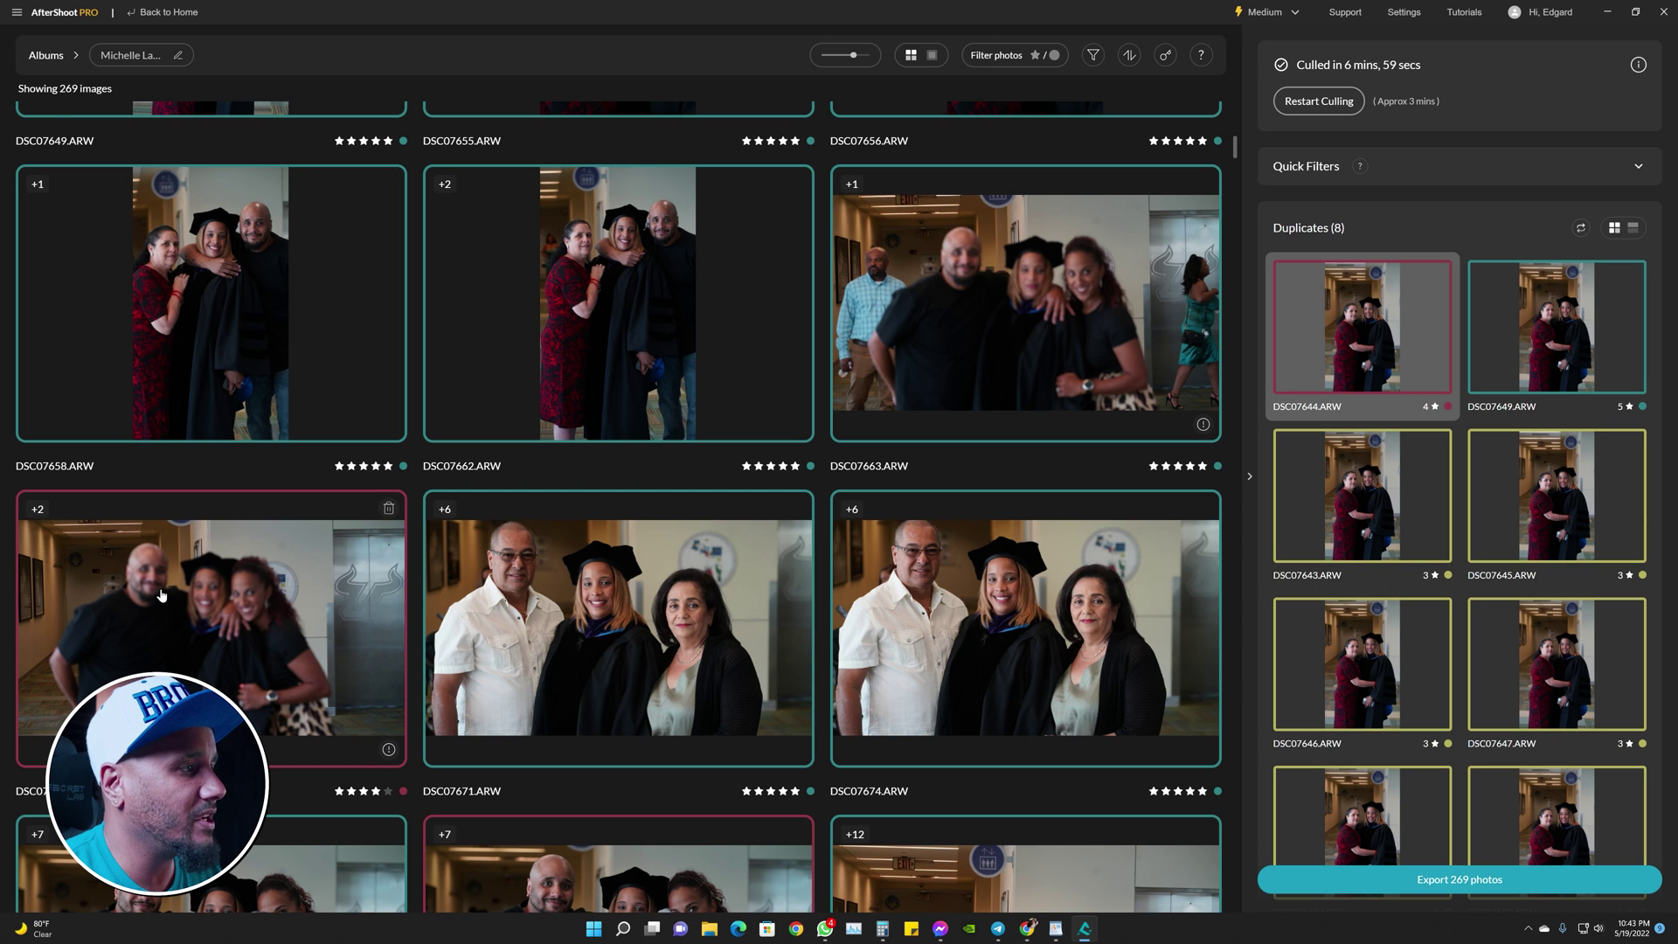
pyautogui.click(230, 615)
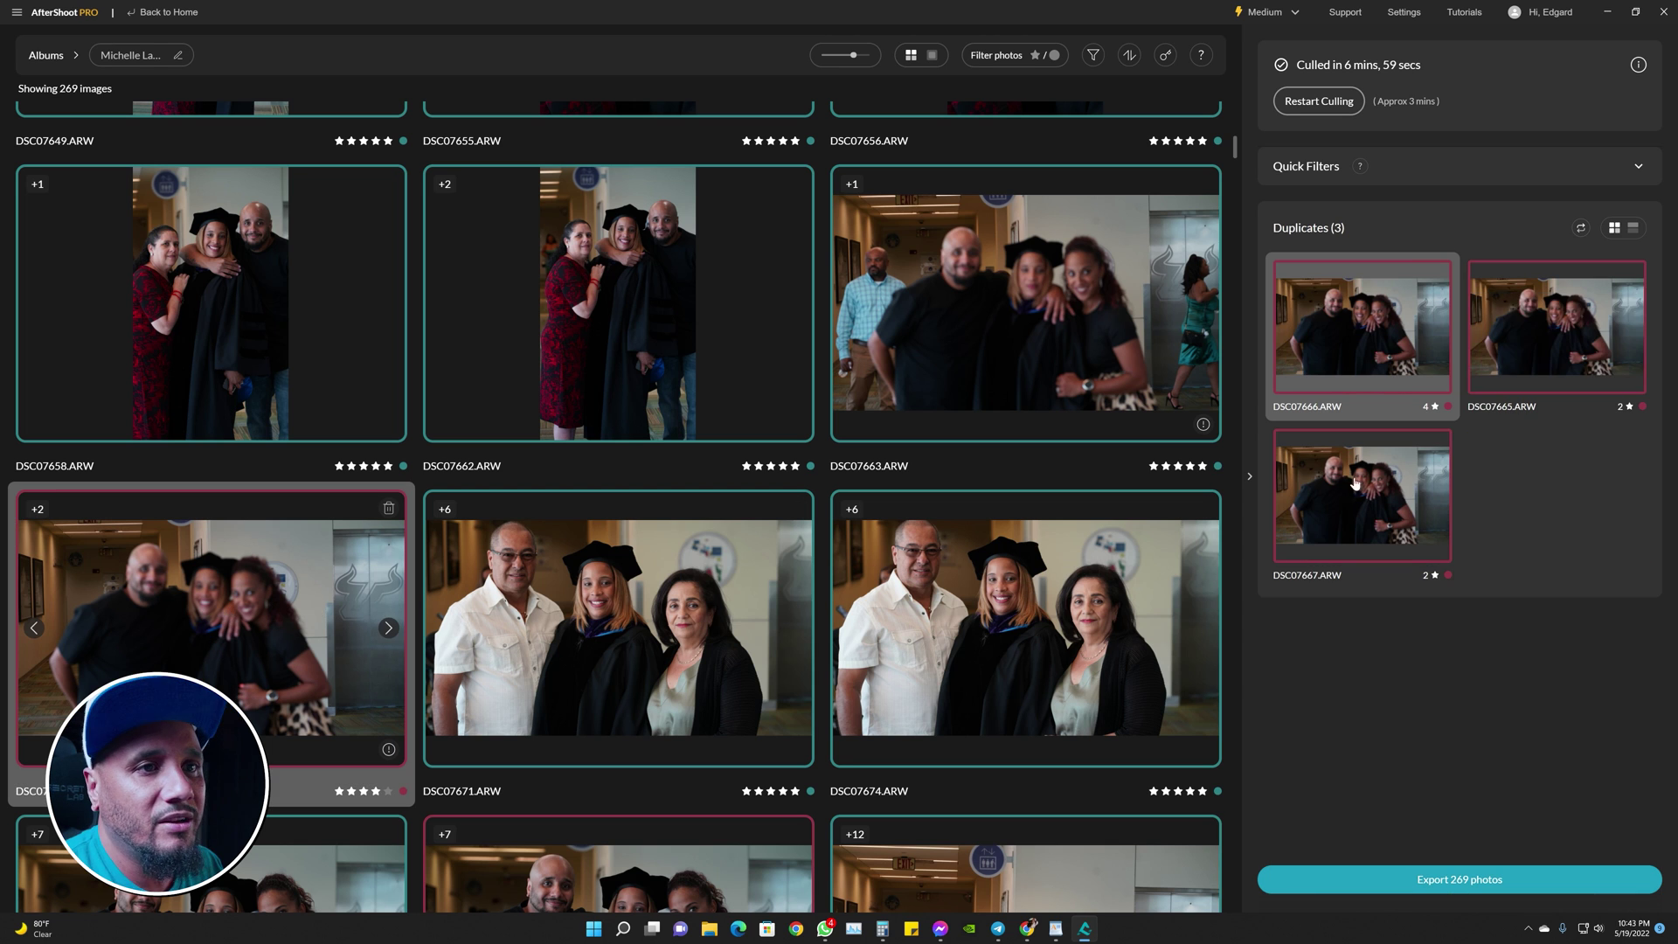
# - Compare DSC07665, DSC07667 and DSC07666 full size, advance a group, then return to the grid
pyautogui.doubleClick(1525, 332)
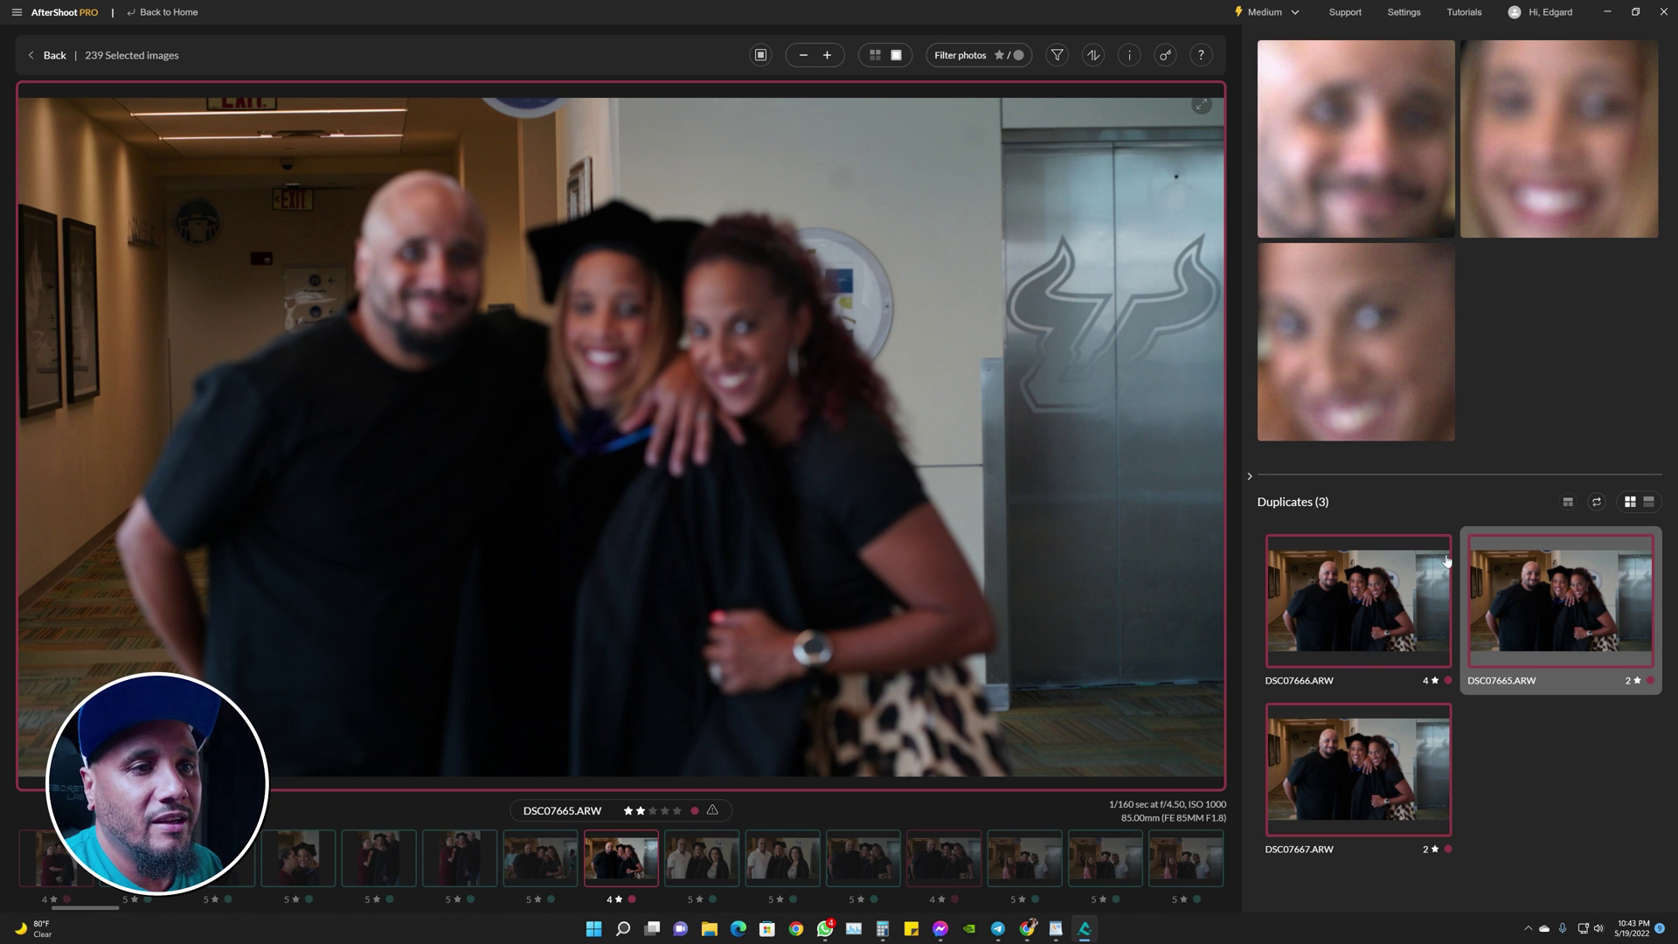
pyautogui.click(1424, 766)
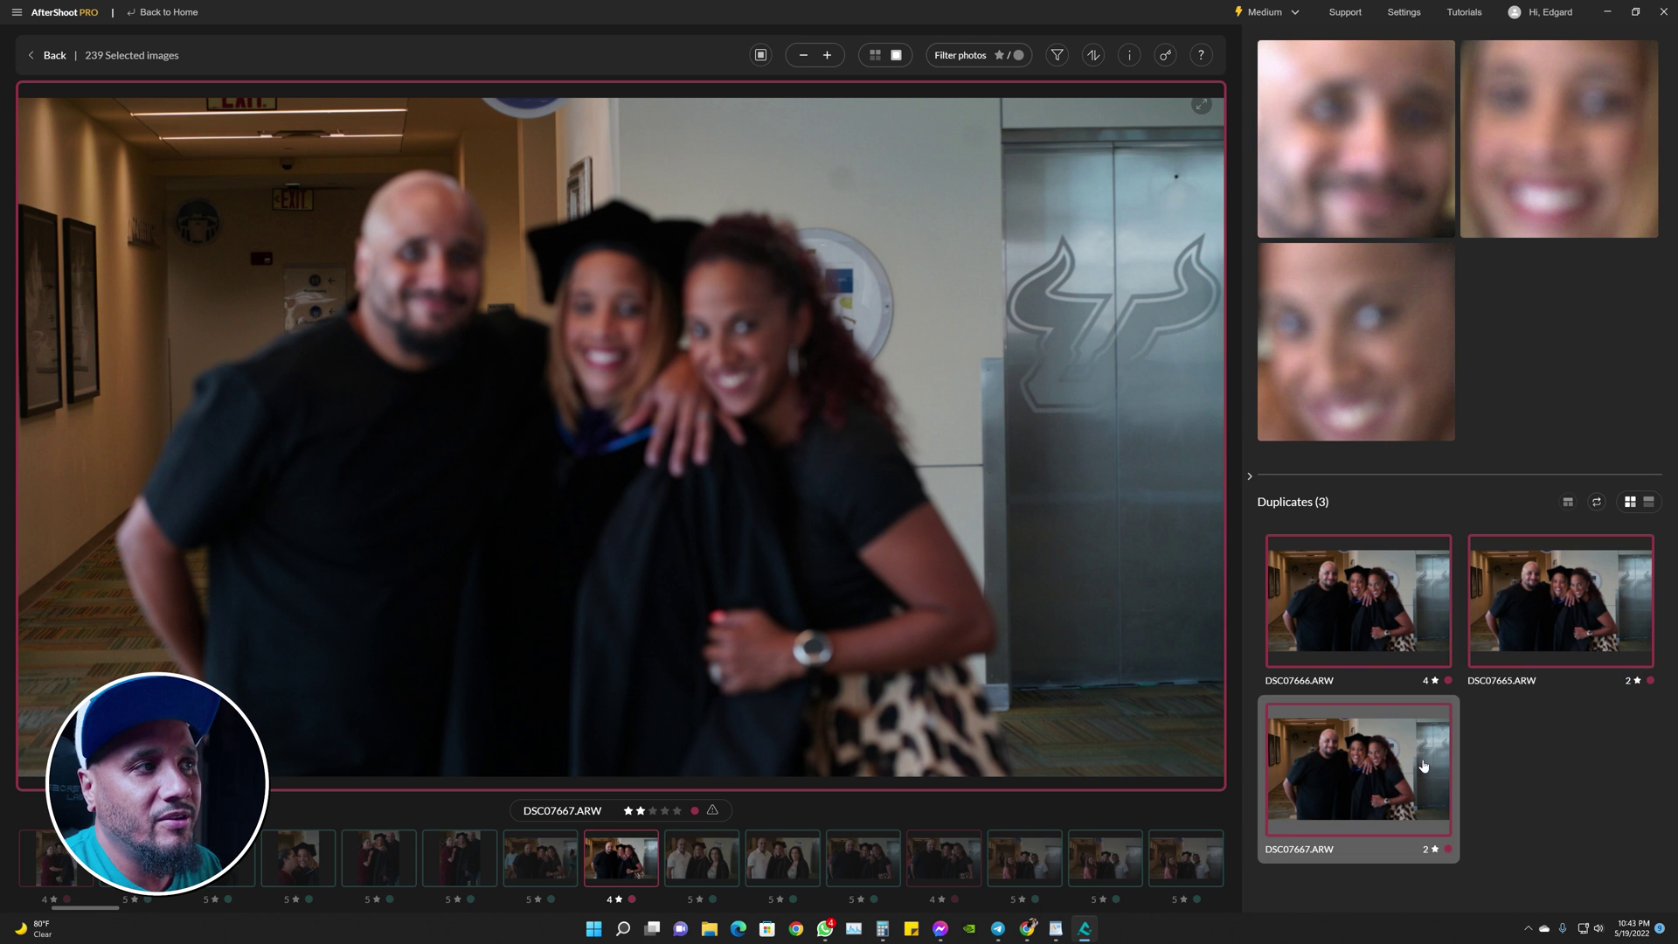
pyautogui.click(1343, 627)
pyautogui.press('Right')
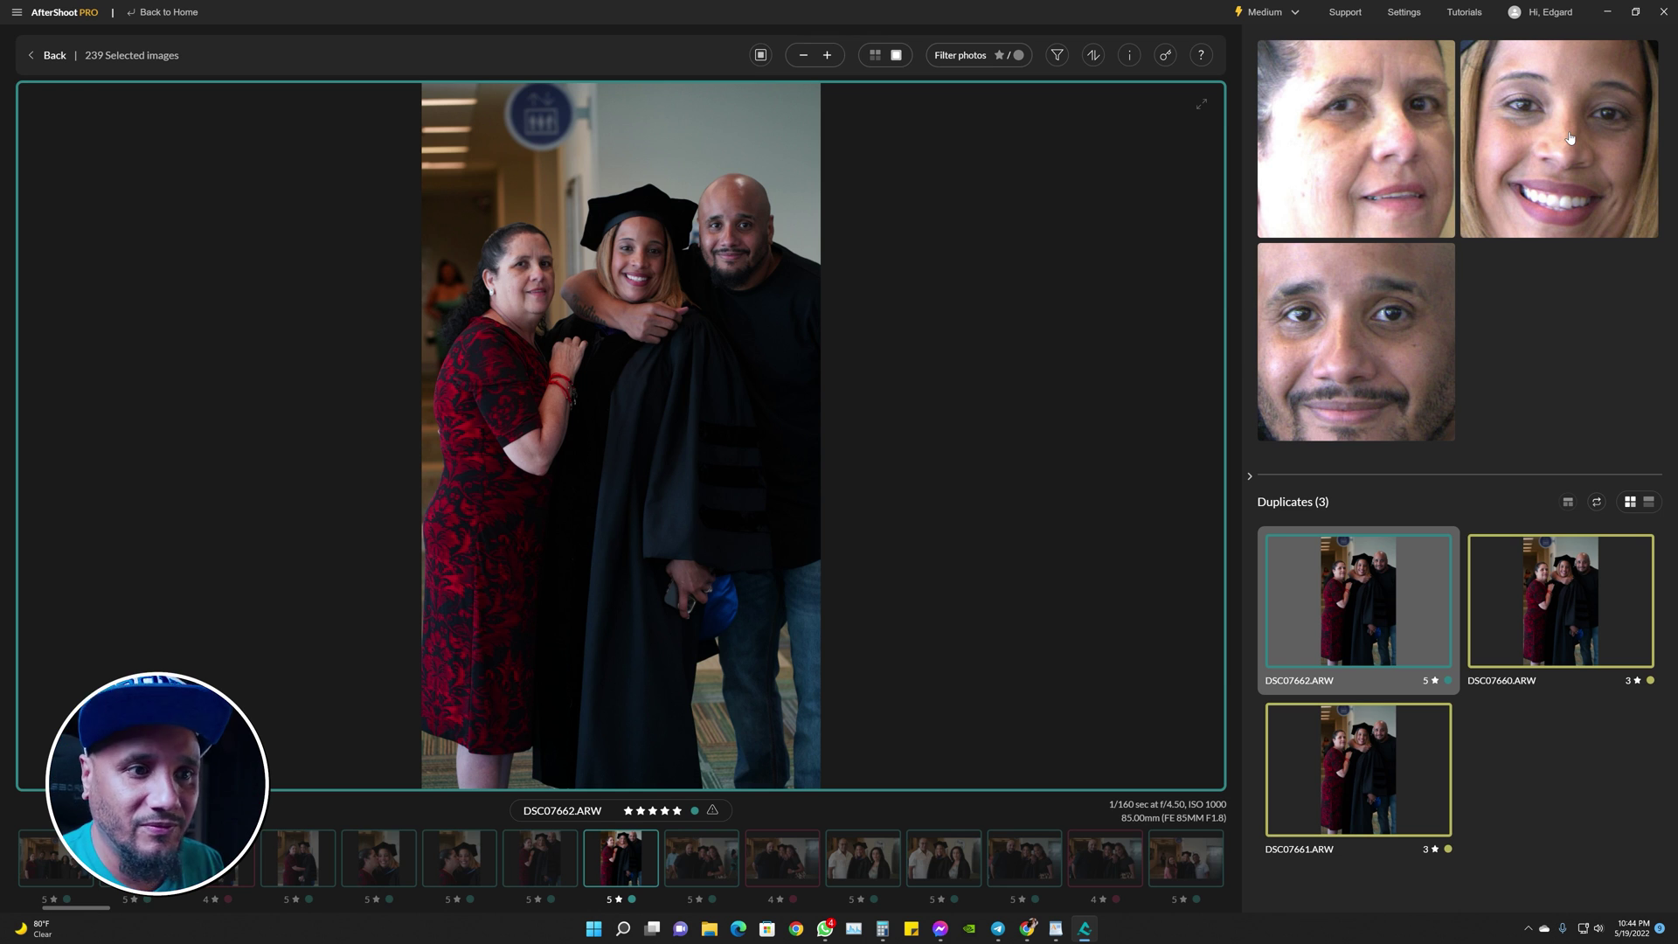
pyautogui.click(70, 57)
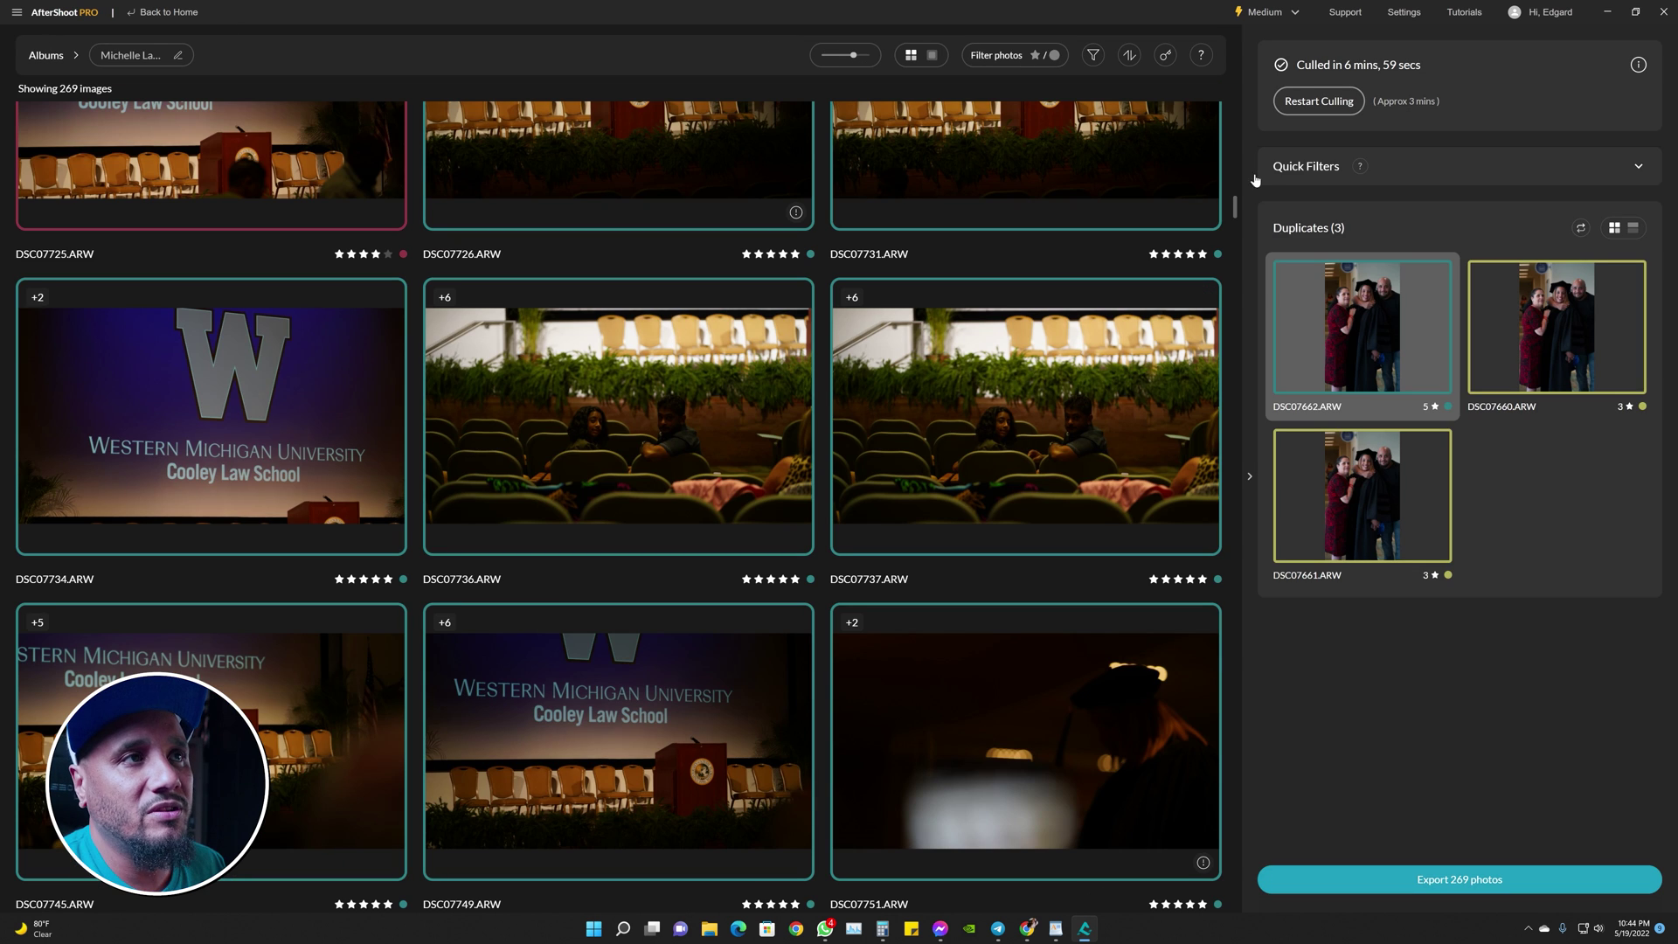
# - Check the rating filters, shrink the thumbnails, and bring up export for the 269 picks
pyautogui.moveTo(1236, 210); pyautogui.dragTo(1245, 110)
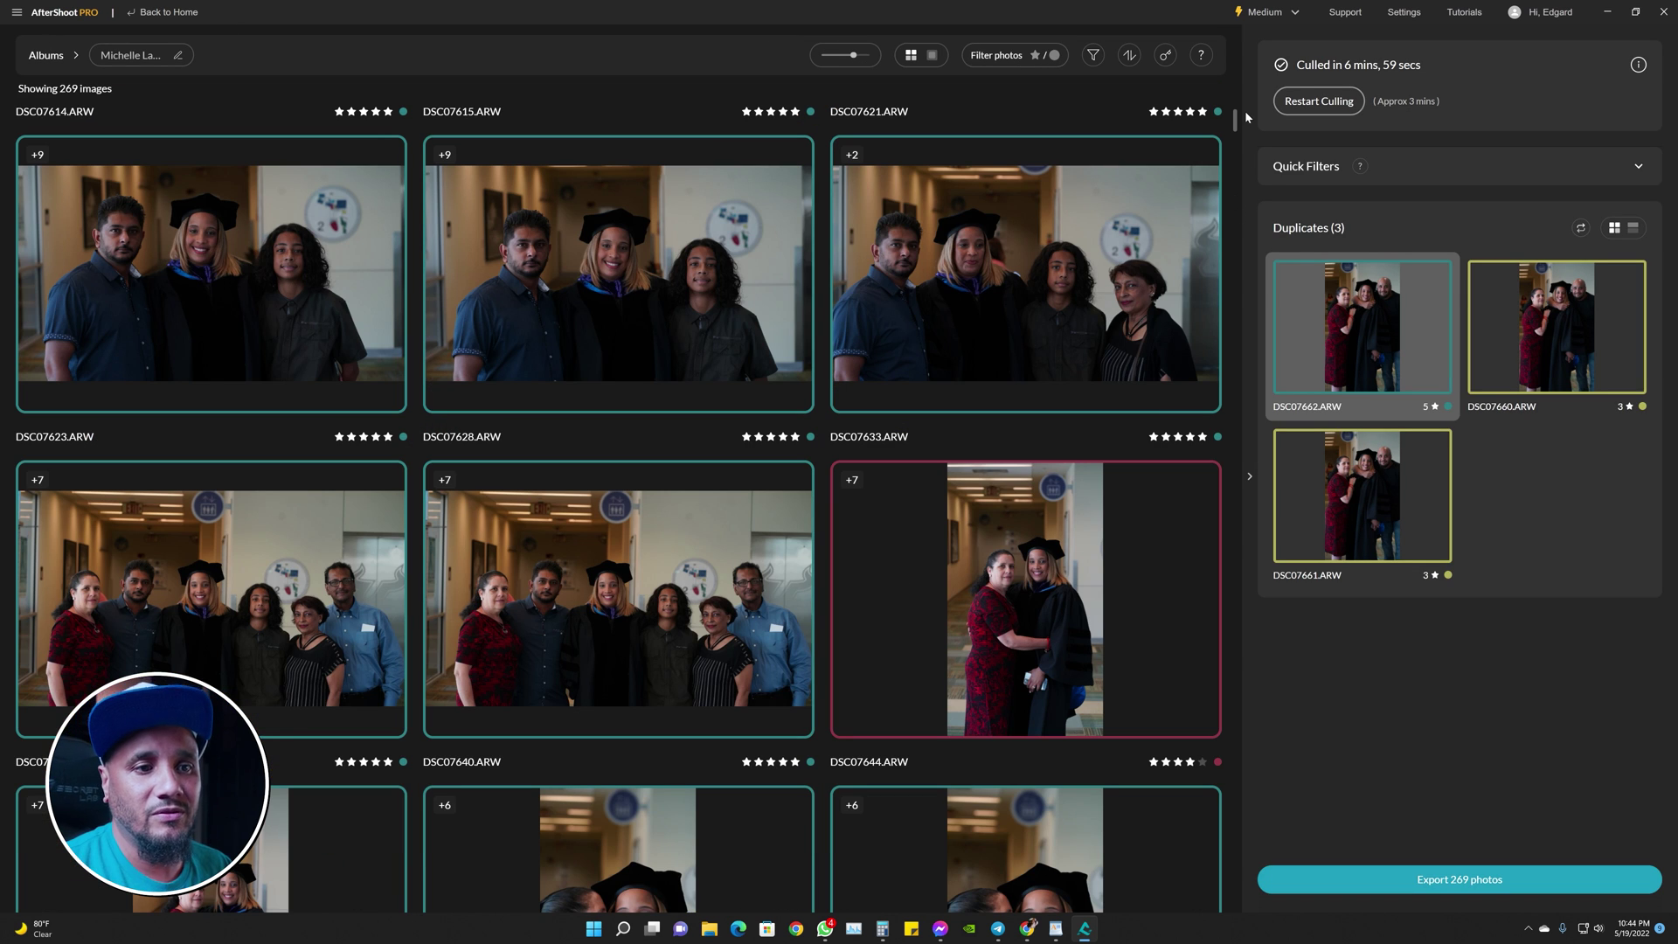
pyautogui.click(1004, 56)
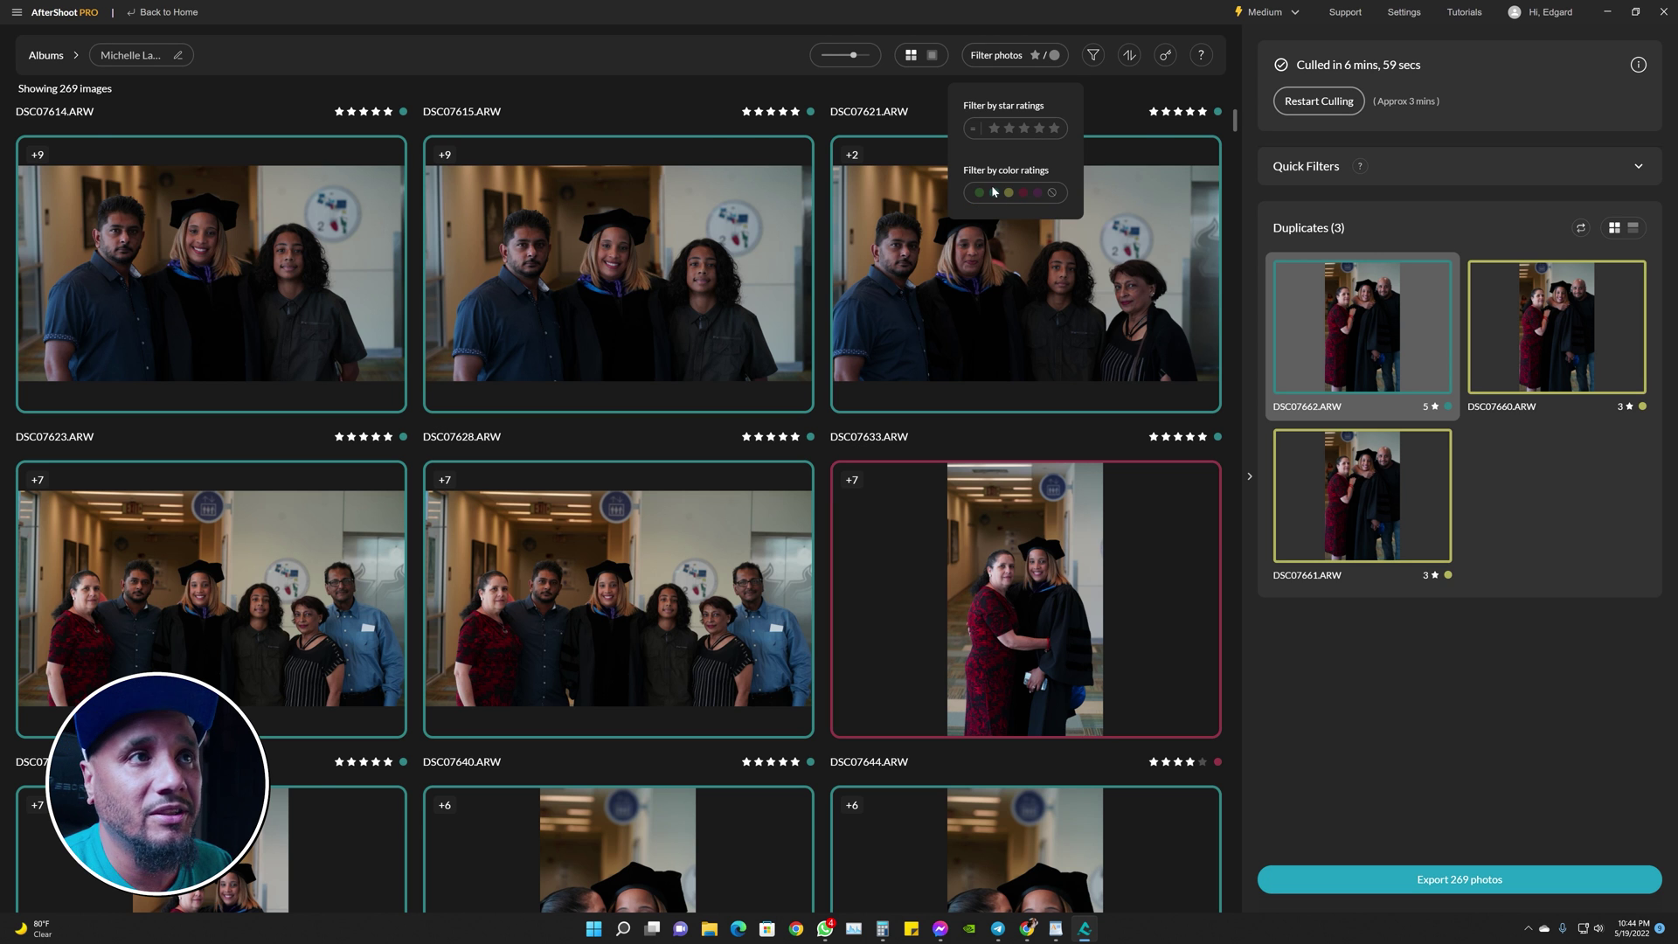
pyautogui.moveTo(853, 55)
pyautogui.mouseDown()
pyautogui.moveTo(839, 56)
pyautogui.moveTo(853, 56)
pyautogui.mouseUp()
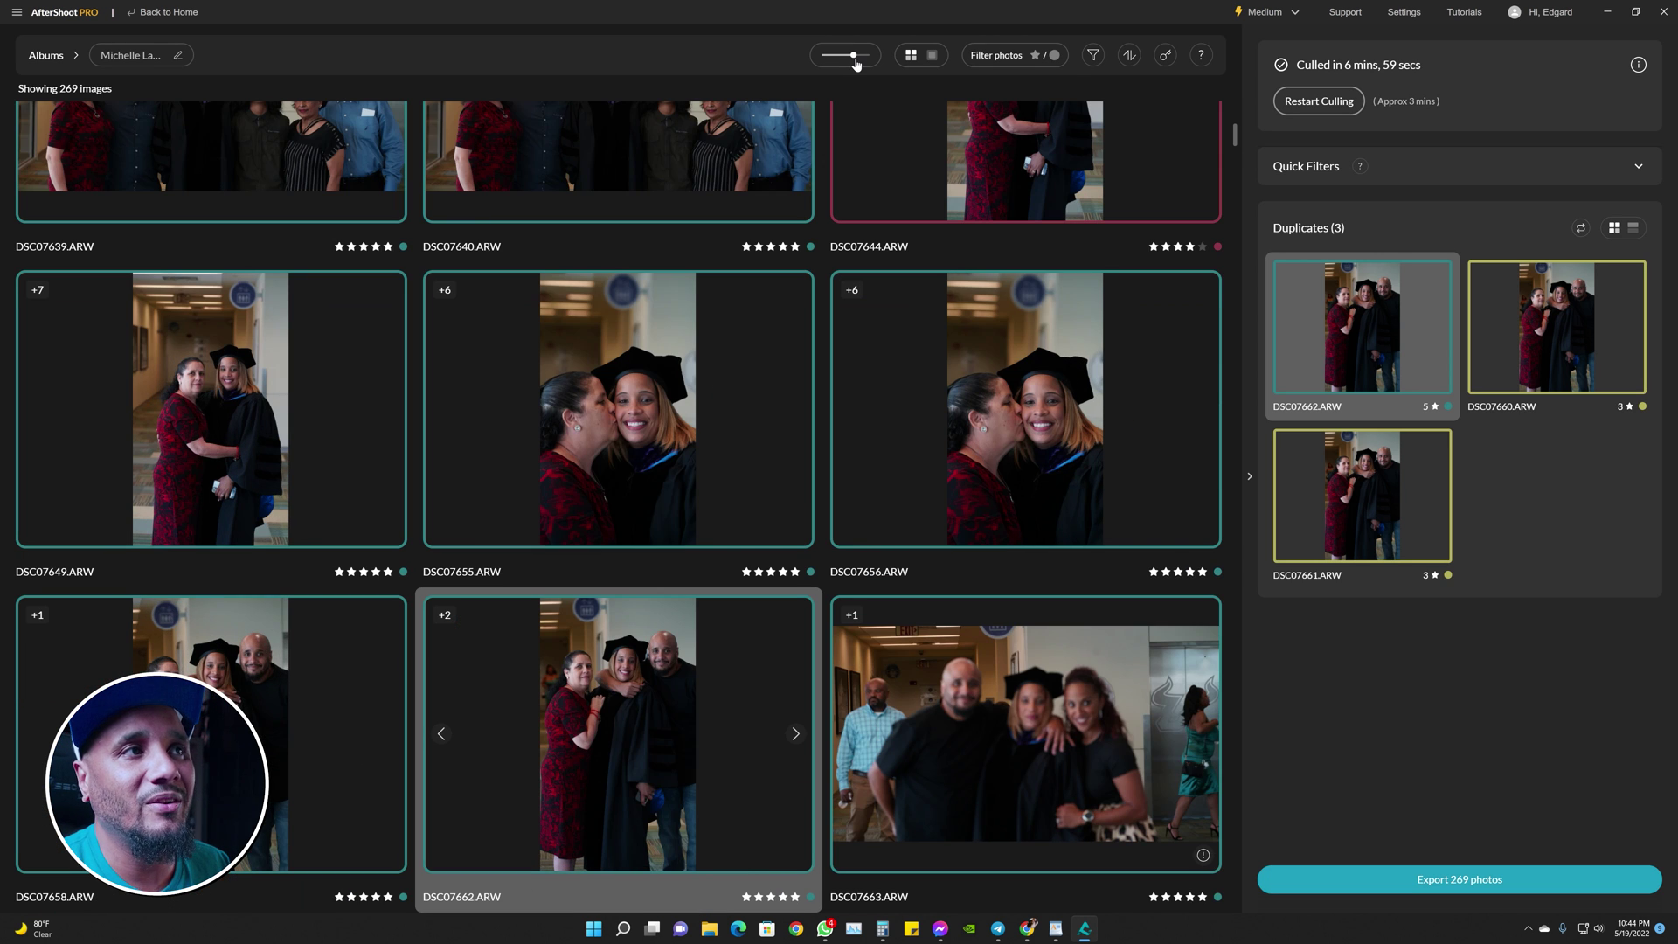
pyautogui.click(1496, 881)
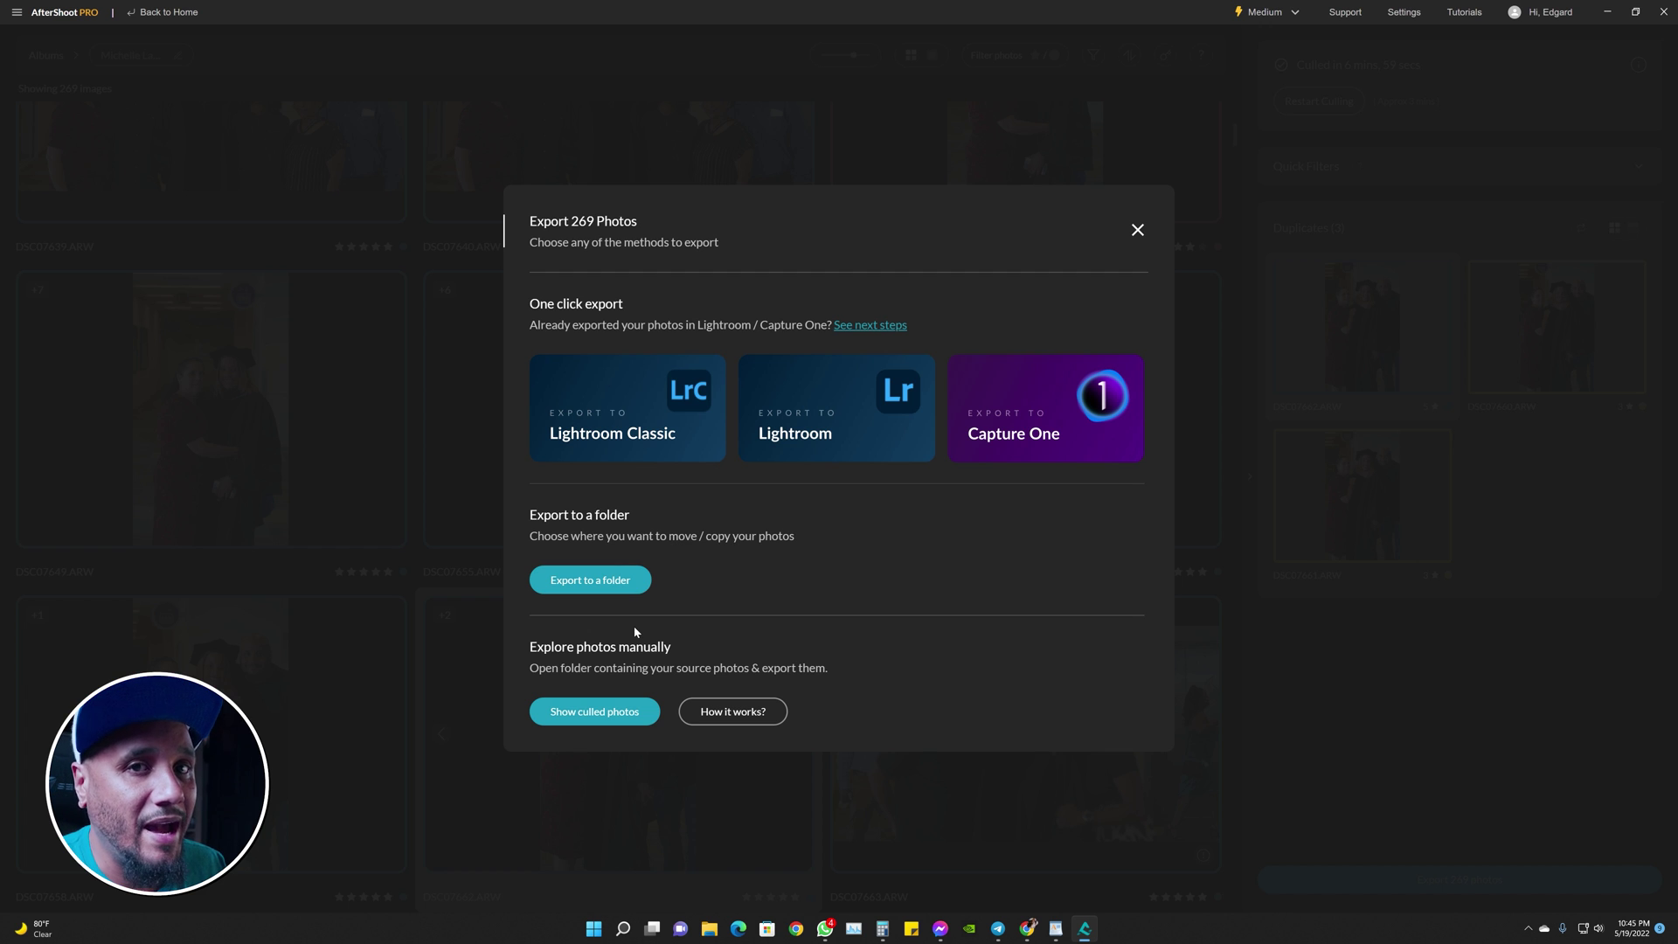
# - Show the culled photos' folder in File Explorer from the Export window
pyautogui.click(609, 722)
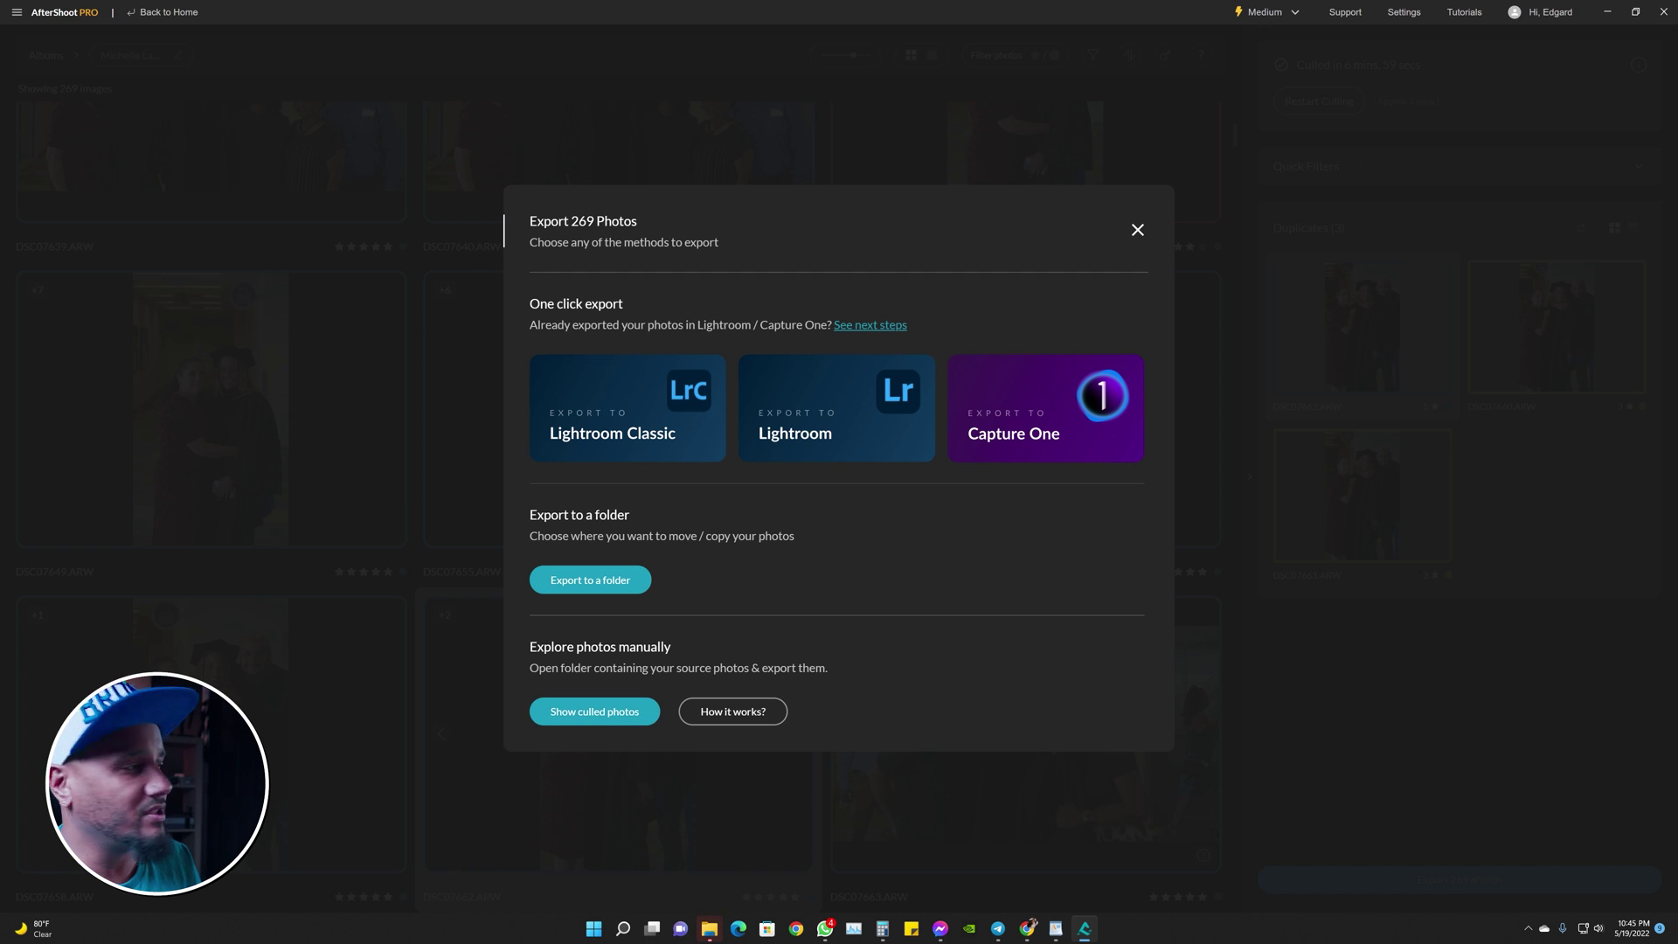